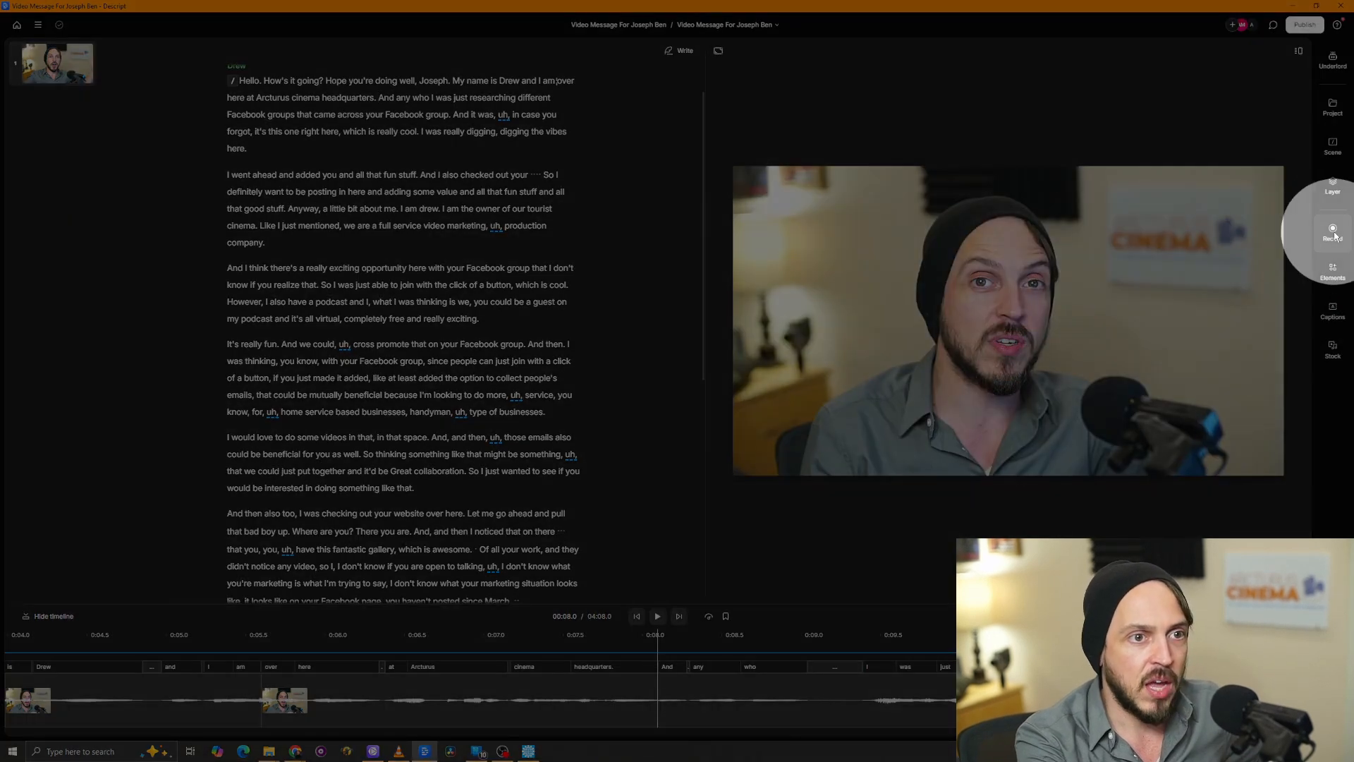
Step: View the recording options for camera, microphone and screen sharing, and close them again
click(1332, 233)
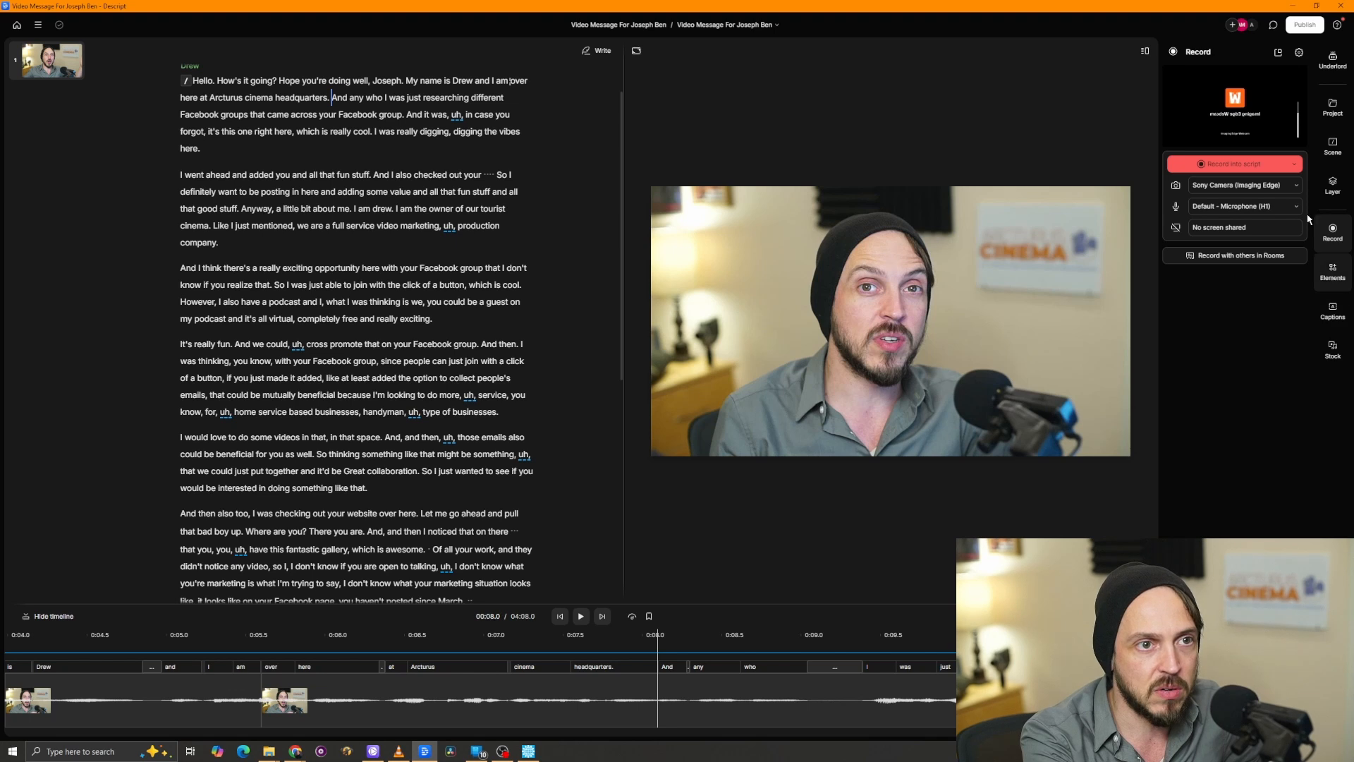
click(1325, 235)
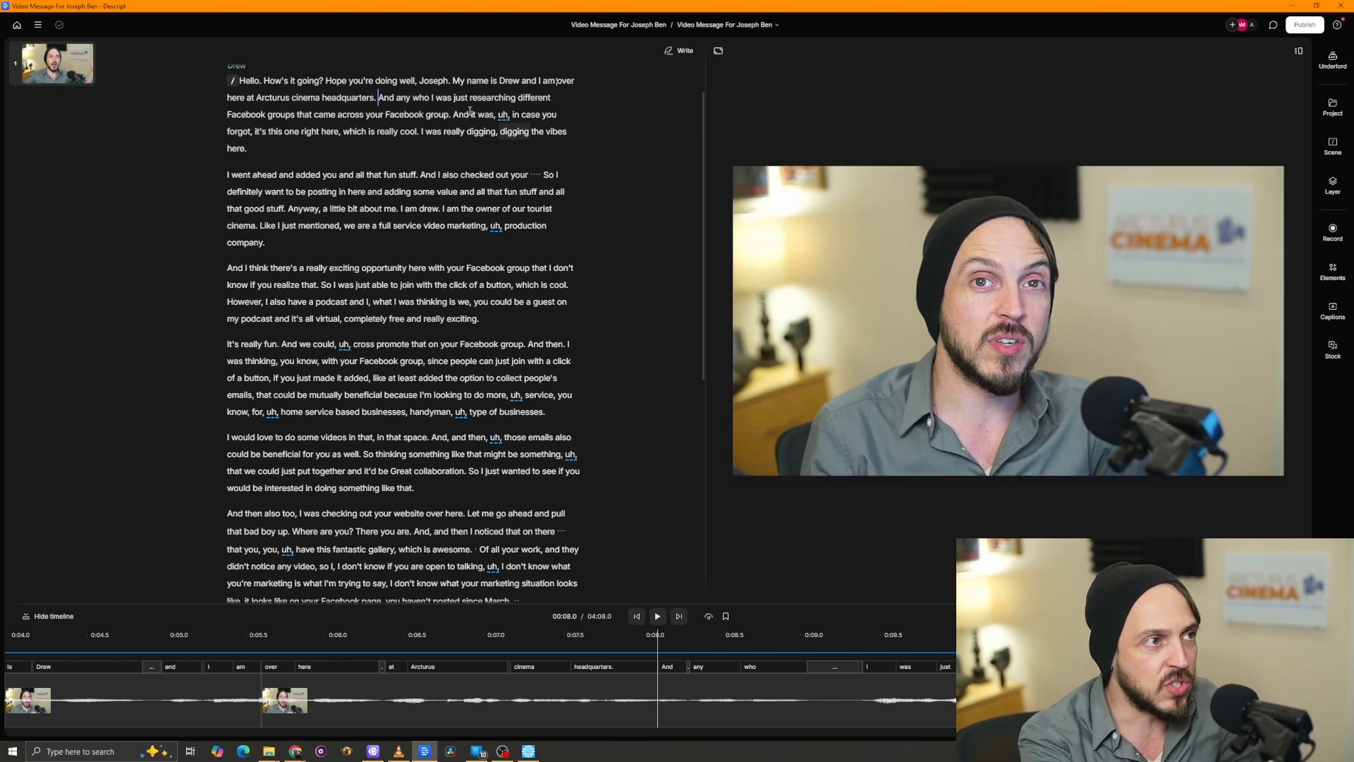
Step: Examine the video message's title and the opening two paragraphs of its transcript
scroll(179, 109, up, 1)
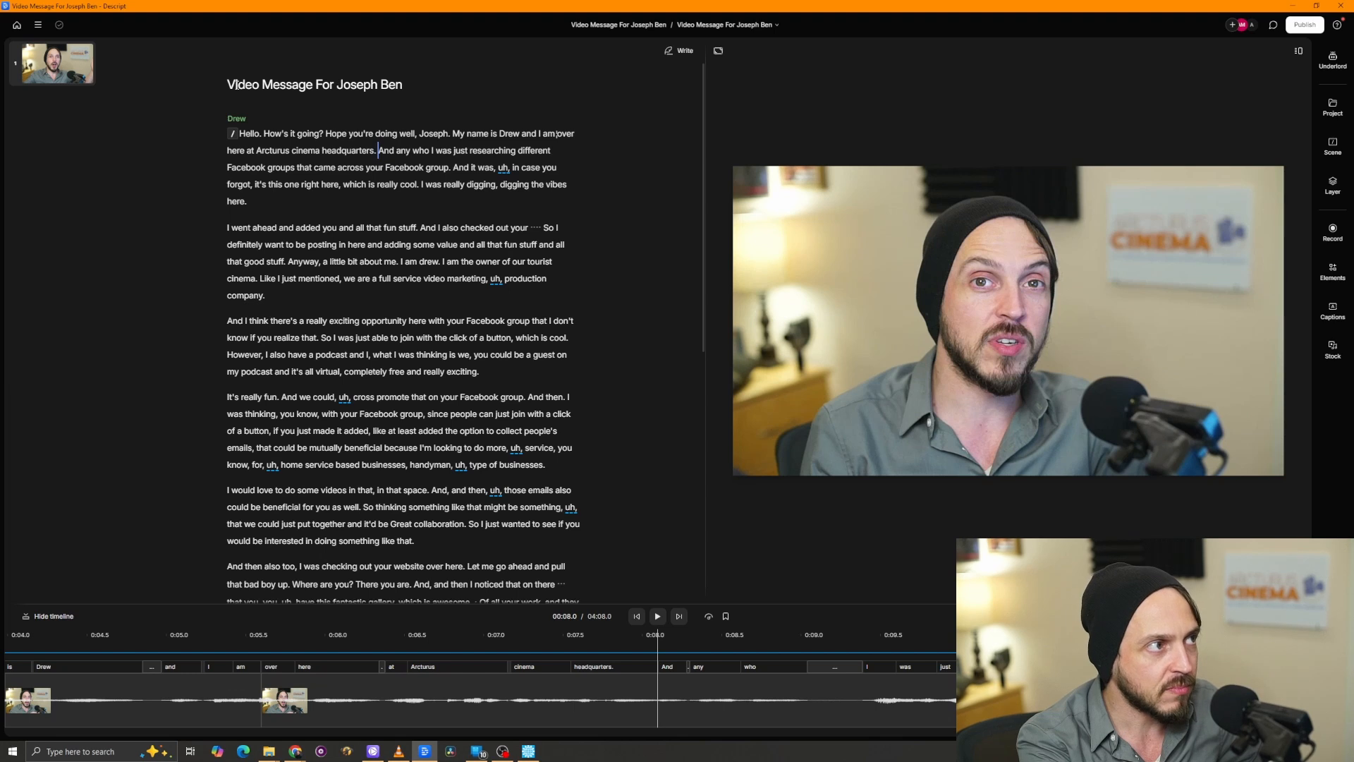
drag(236, 84, 371, 85)
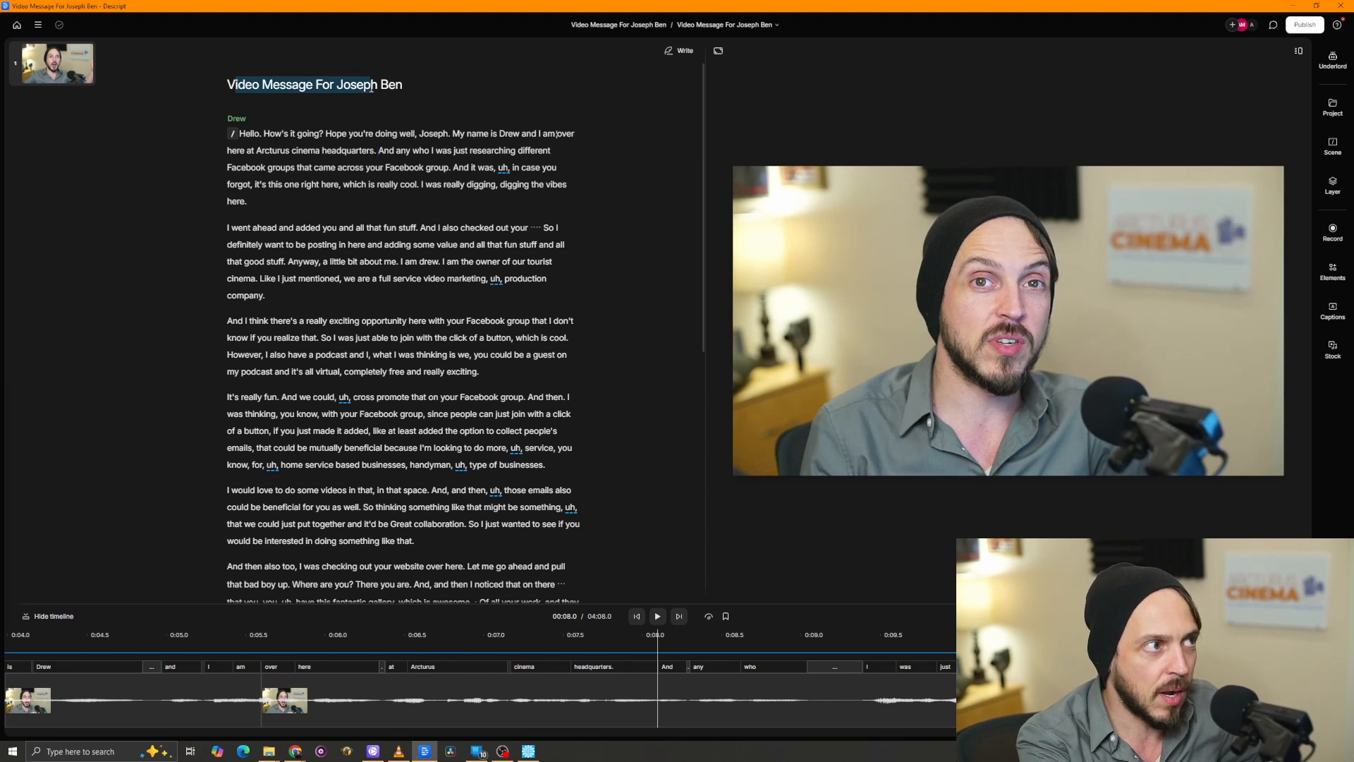
click(221, 86)
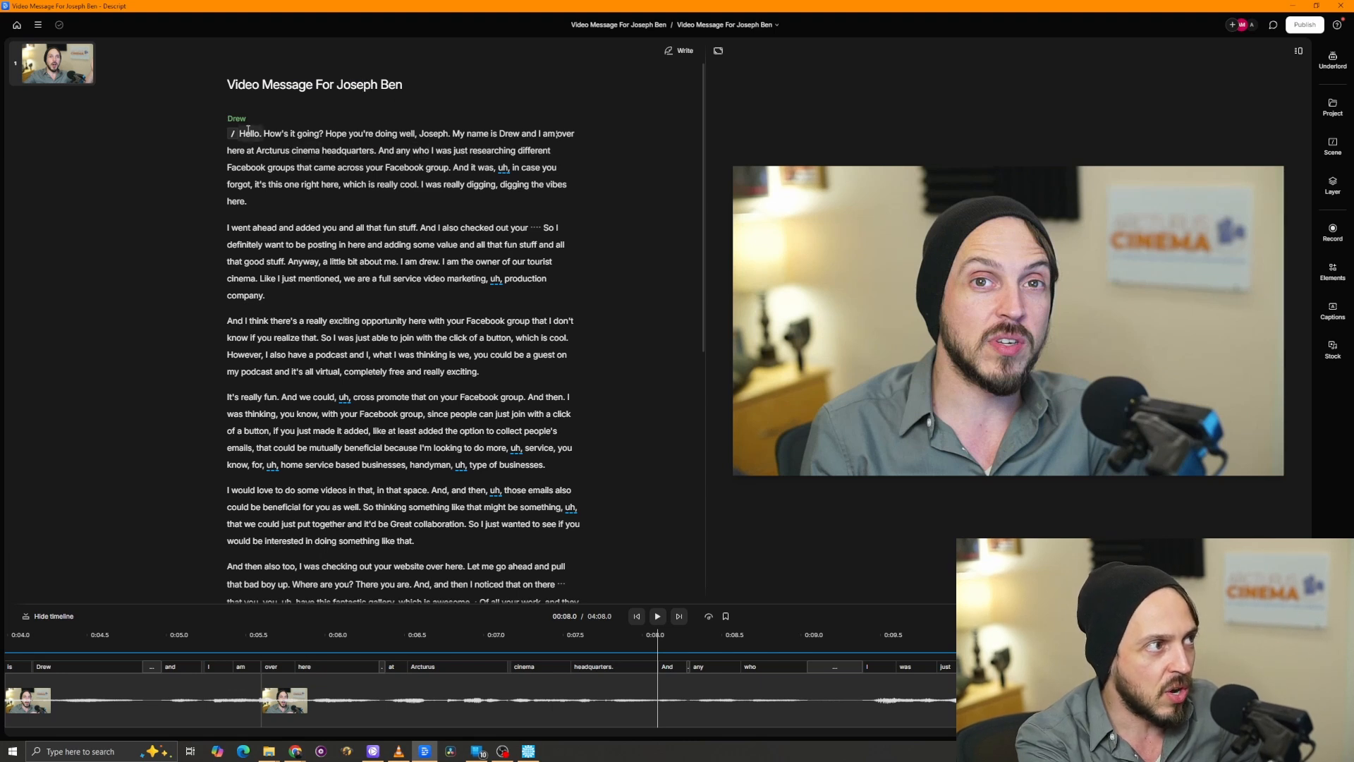
drag(242, 132, 358, 230)
key(Escape)
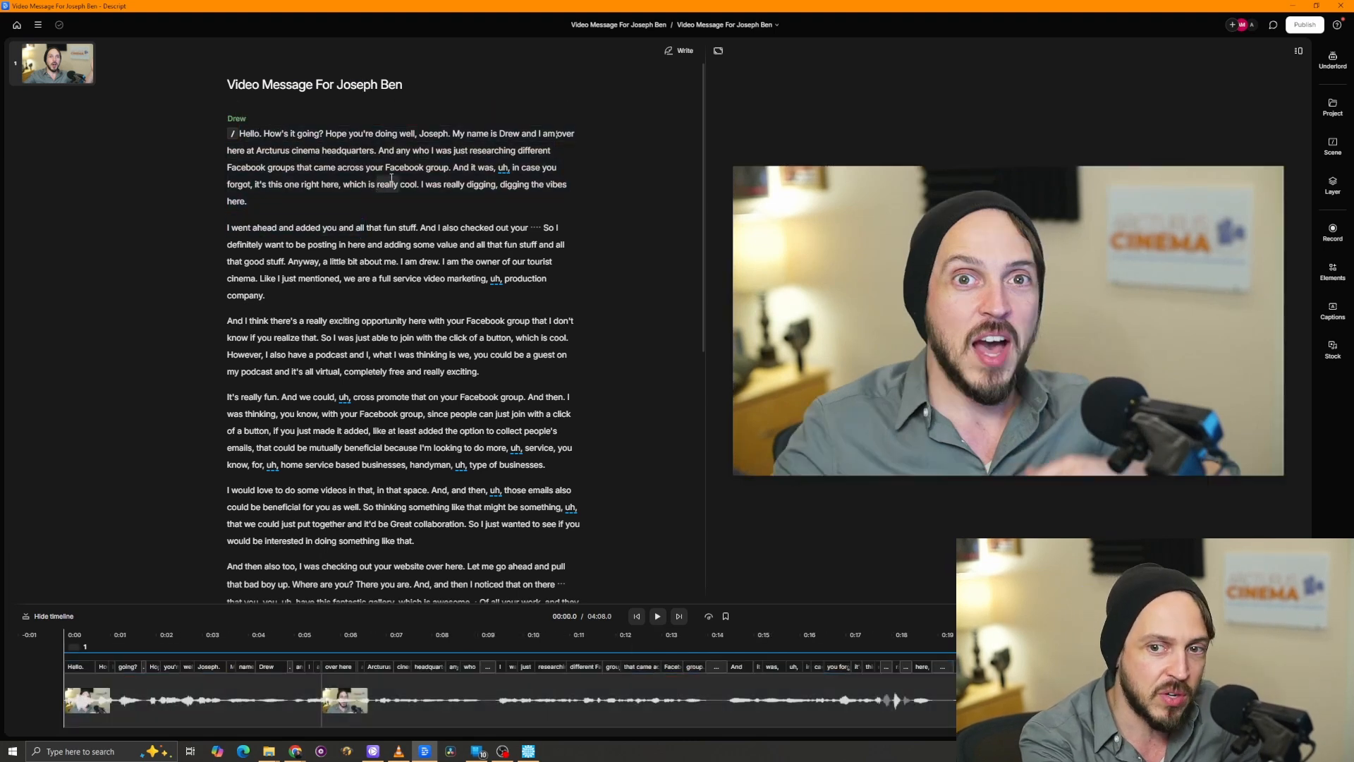
drag(367, 167, 417, 222)
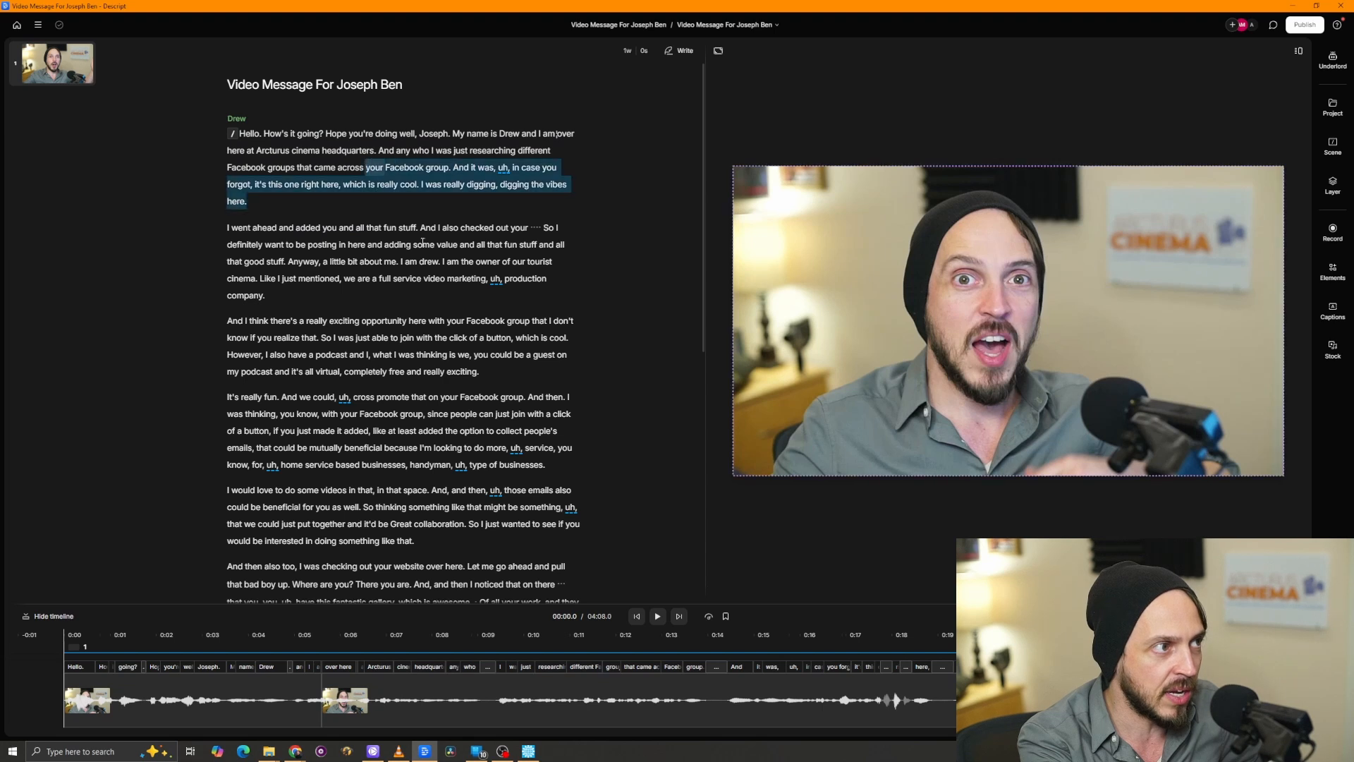
click(423, 278)
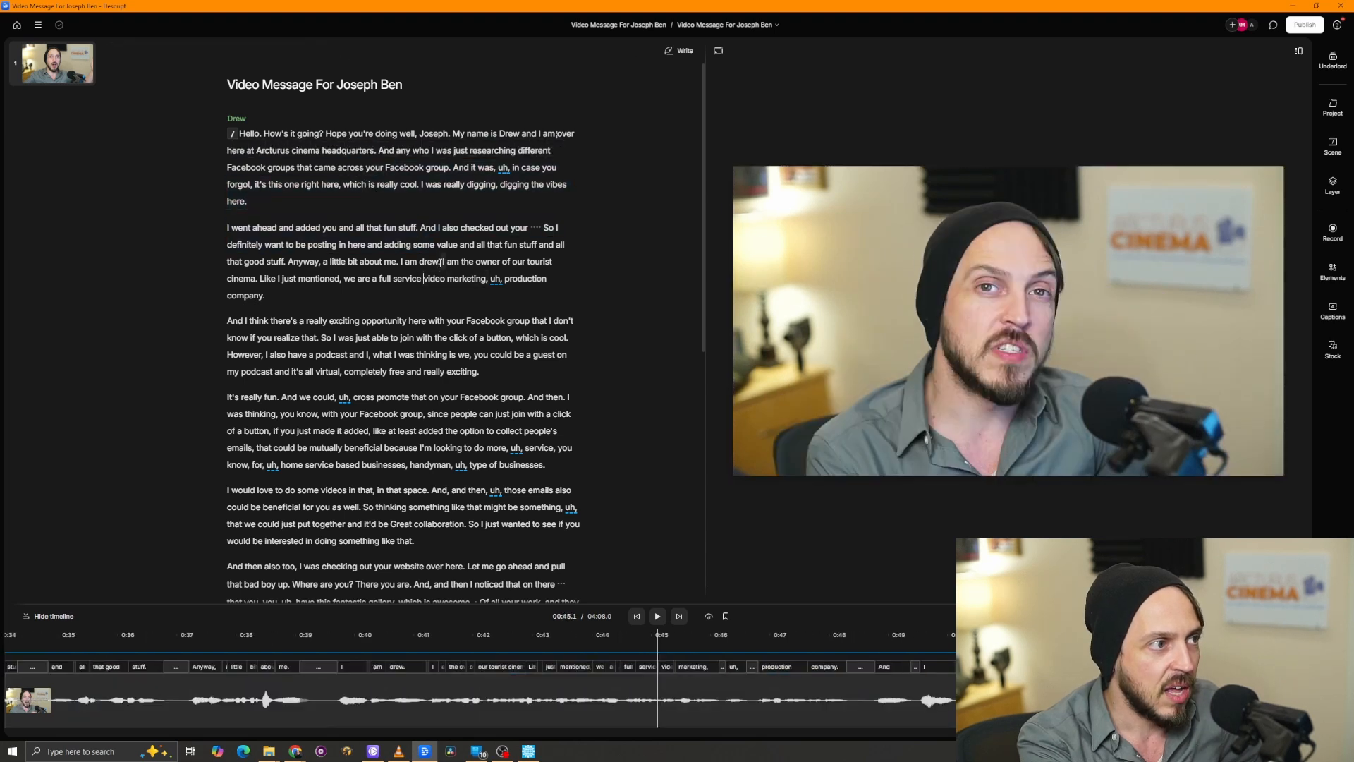
click(438, 262)
Step: Look through the whole transcript from its opening paragraphs to the closing lines
scroll(430, 270, down, 7)
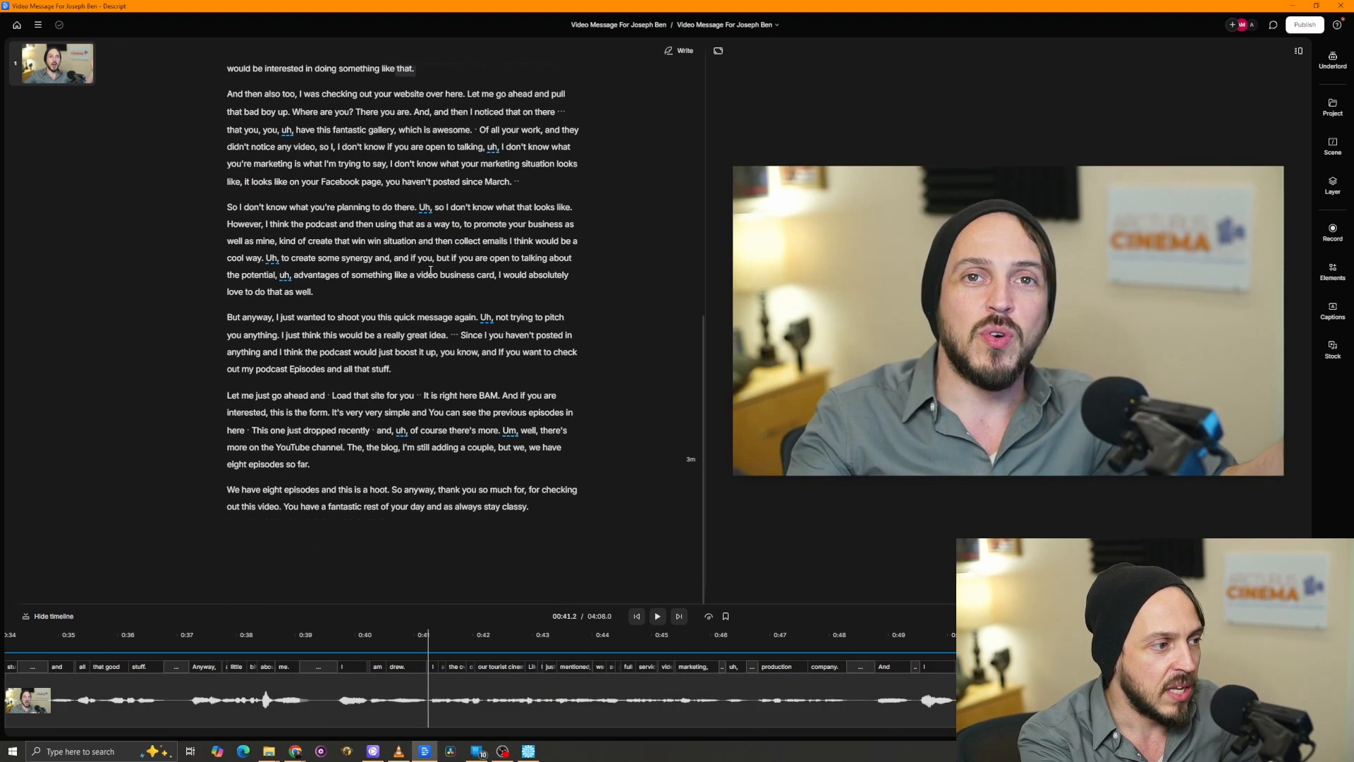
scroll(430, 270, up, 7)
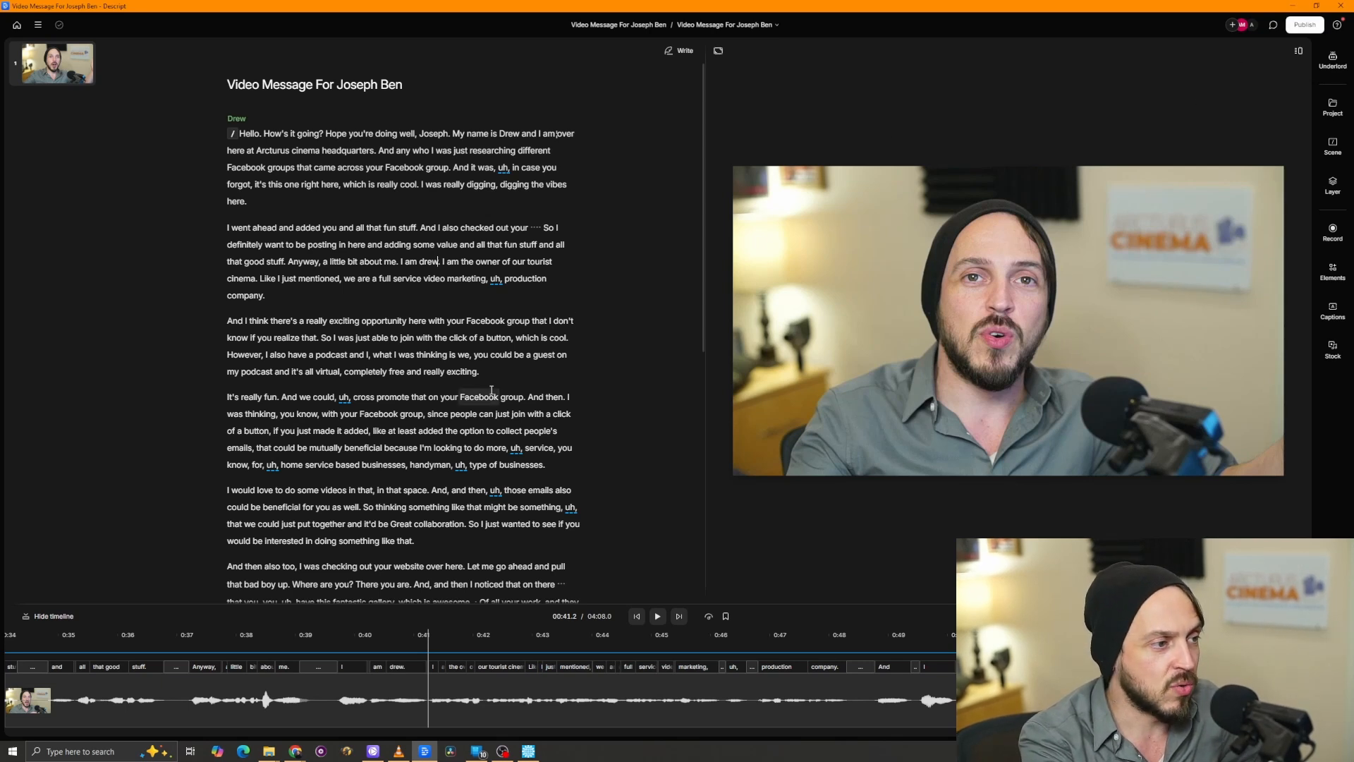
scroll(492, 390, down, 7)
scroll(423, 338, up, 5)
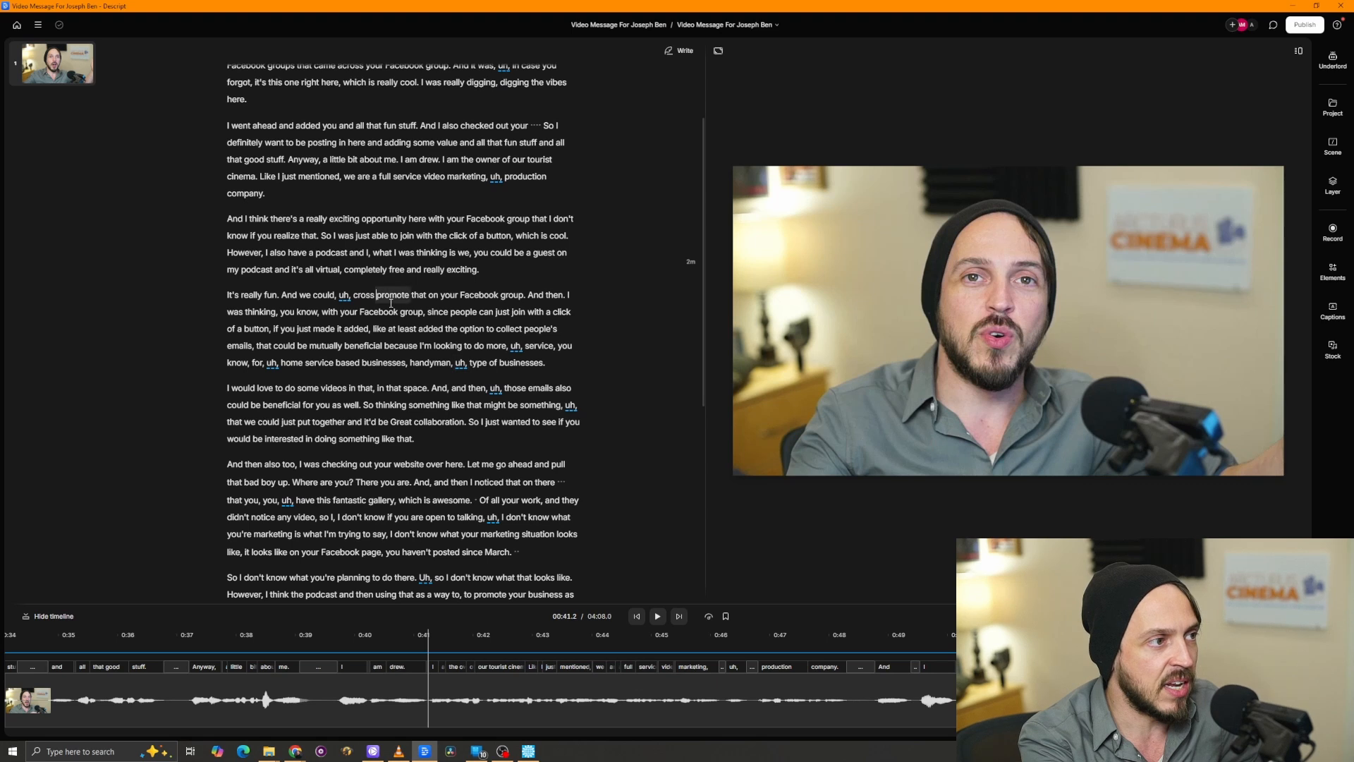
click(398, 328)
scroll(413, 199, up, 3)
drag(360, 261, 412, 347)
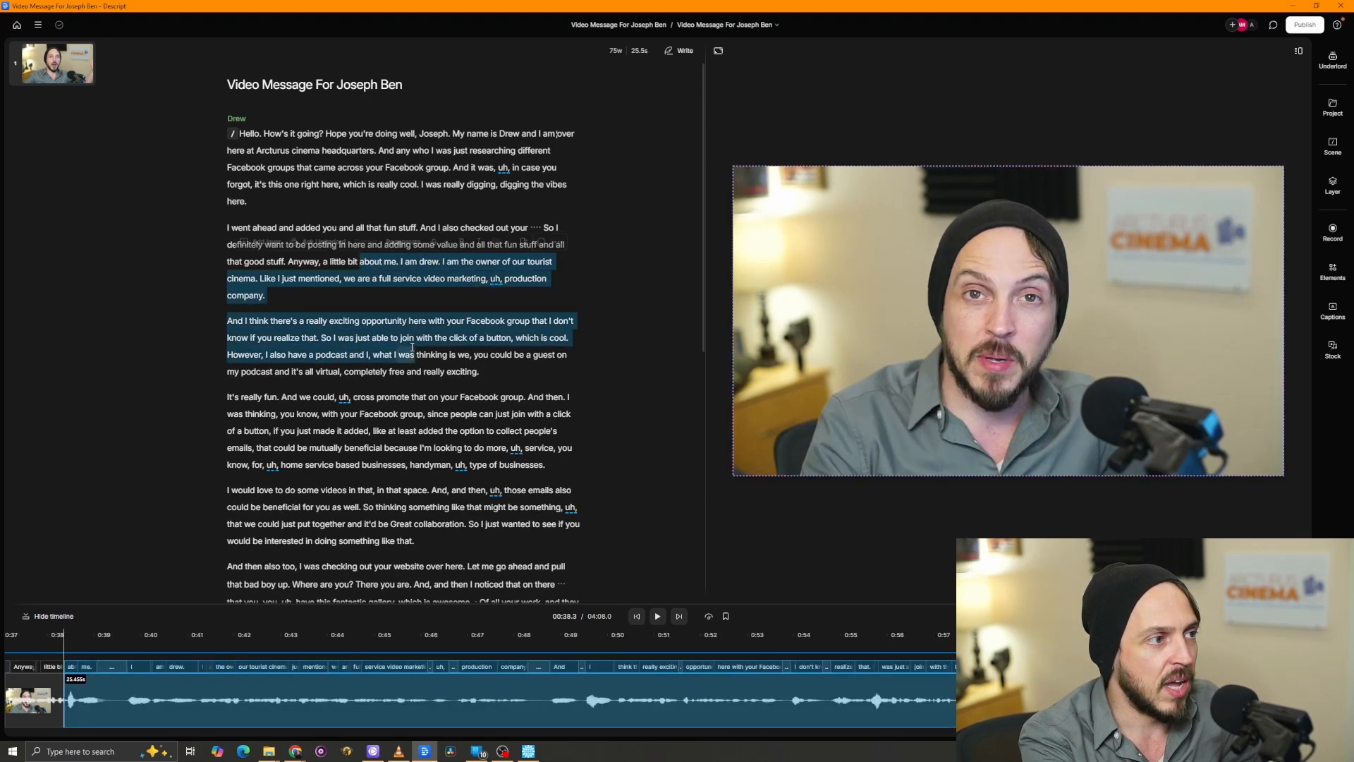
click(412, 347)
scroll(428, 388, down, 3)
click(409, 331)
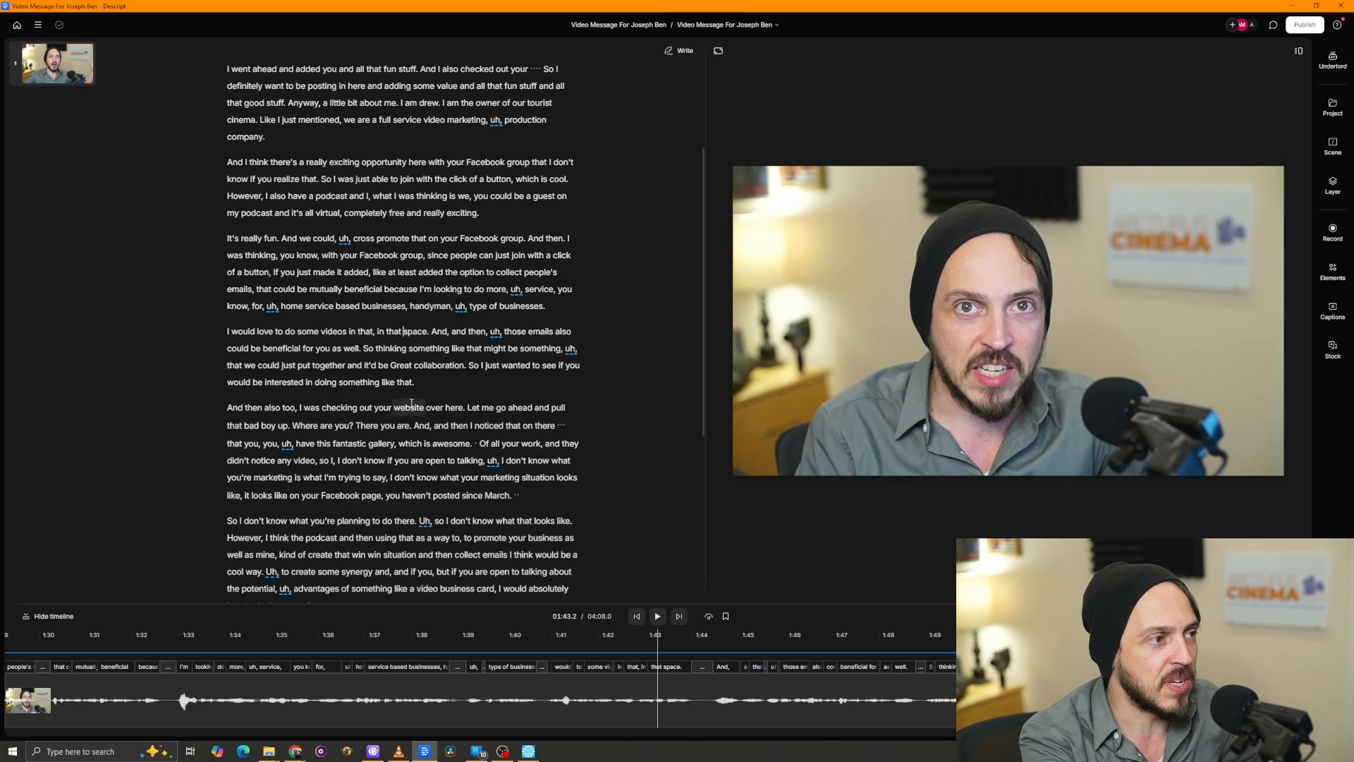
scroll(411, 402, down, 6)
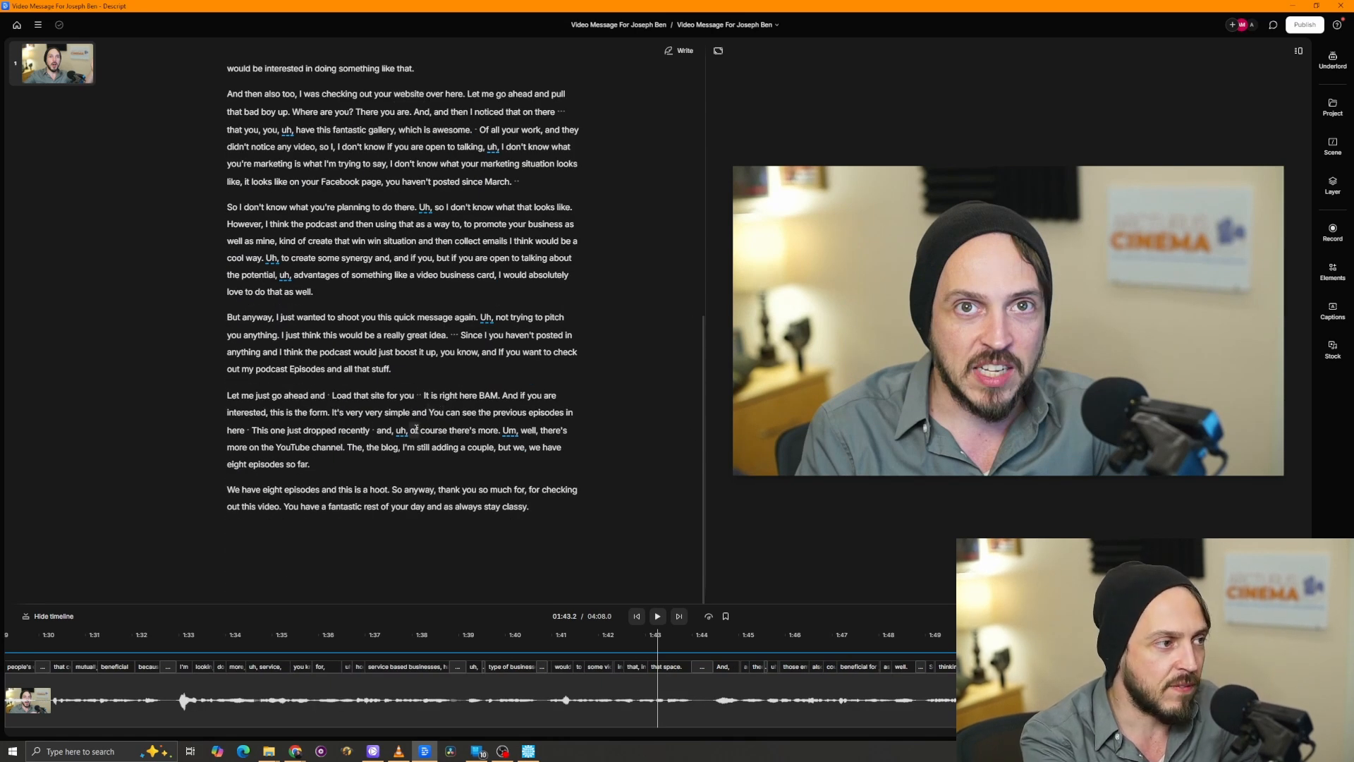
Step: Inspect the marked filler words "uh" and "Um" near the transcript's end and view the extra options for "Um", including filler word removal
double_click(403, 431)
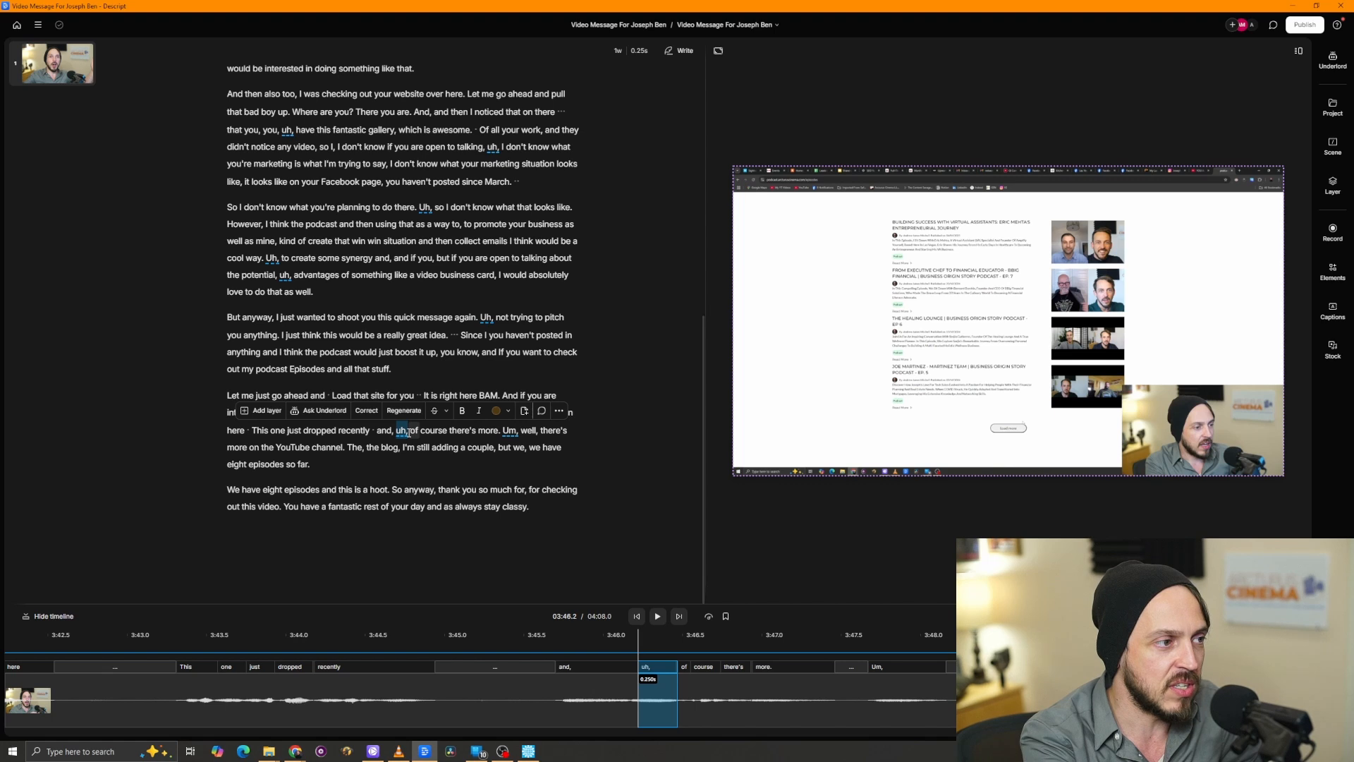
double_click(507, 431)
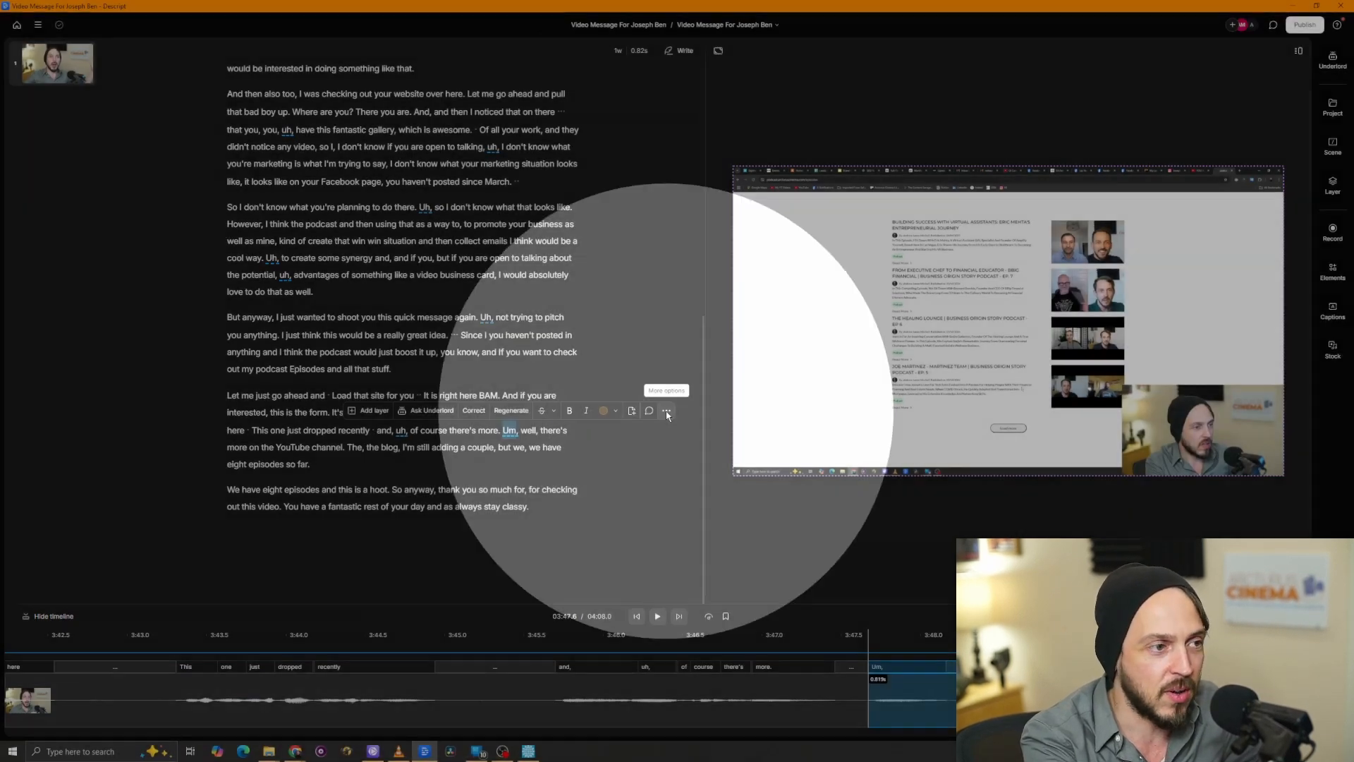
click(666, 411)
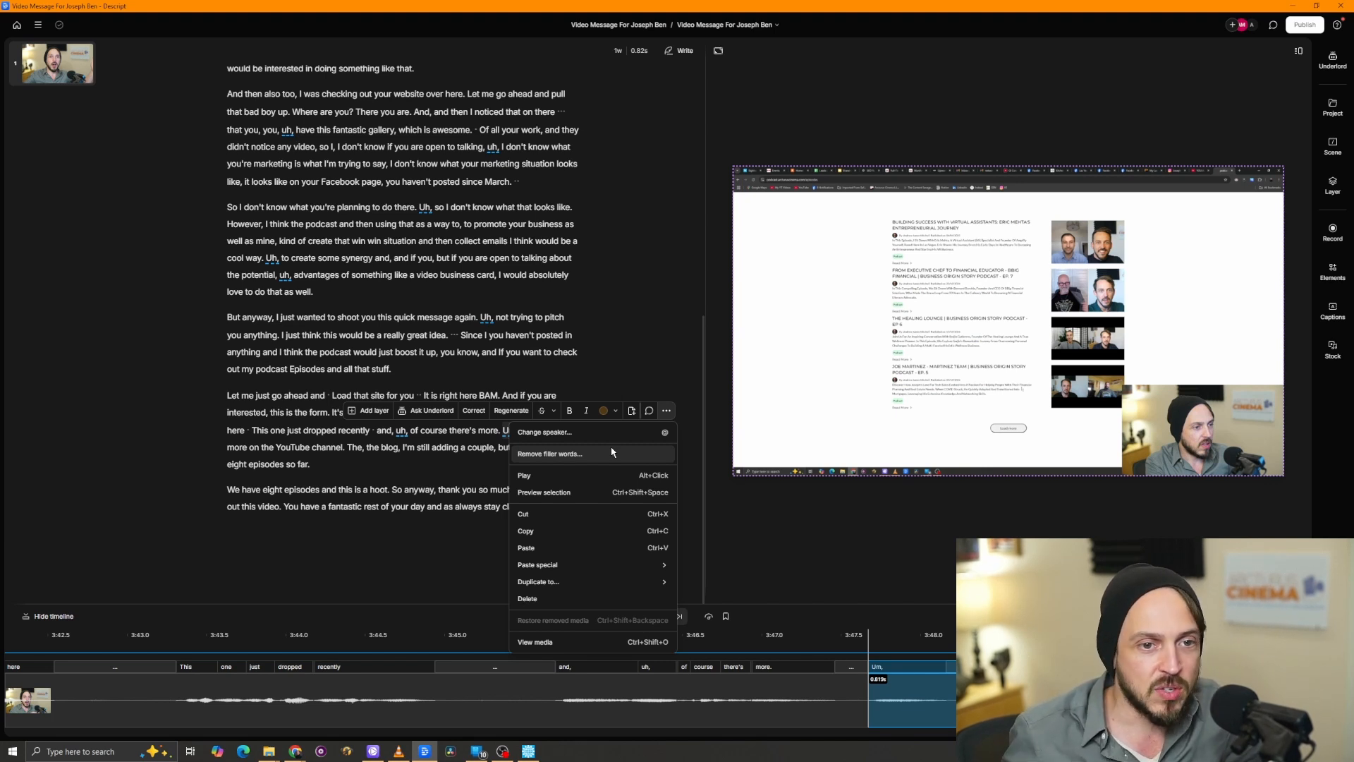
click(623, 354)
click(516, 299)
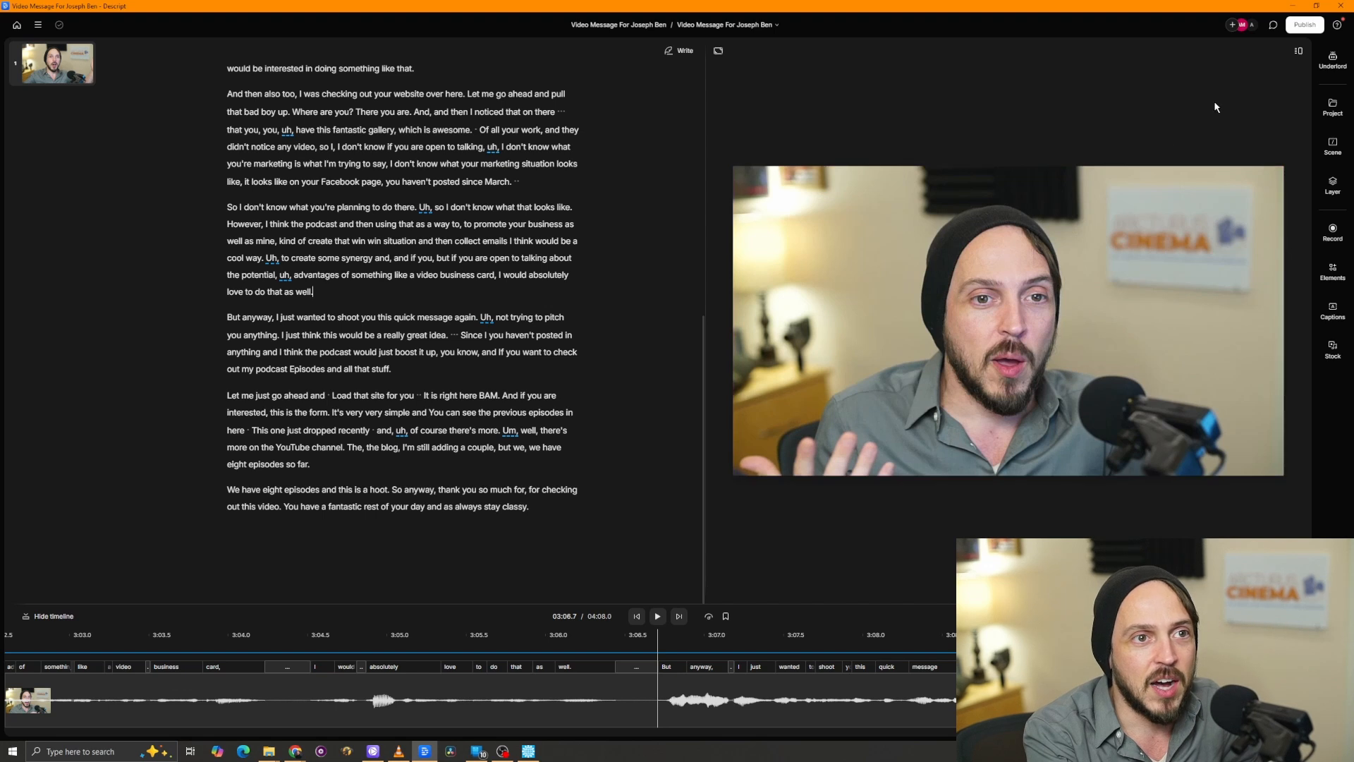
Step: Review the resolution and access choices for publishing the video as a web link, keeping Max and Public
click(1304, 25)
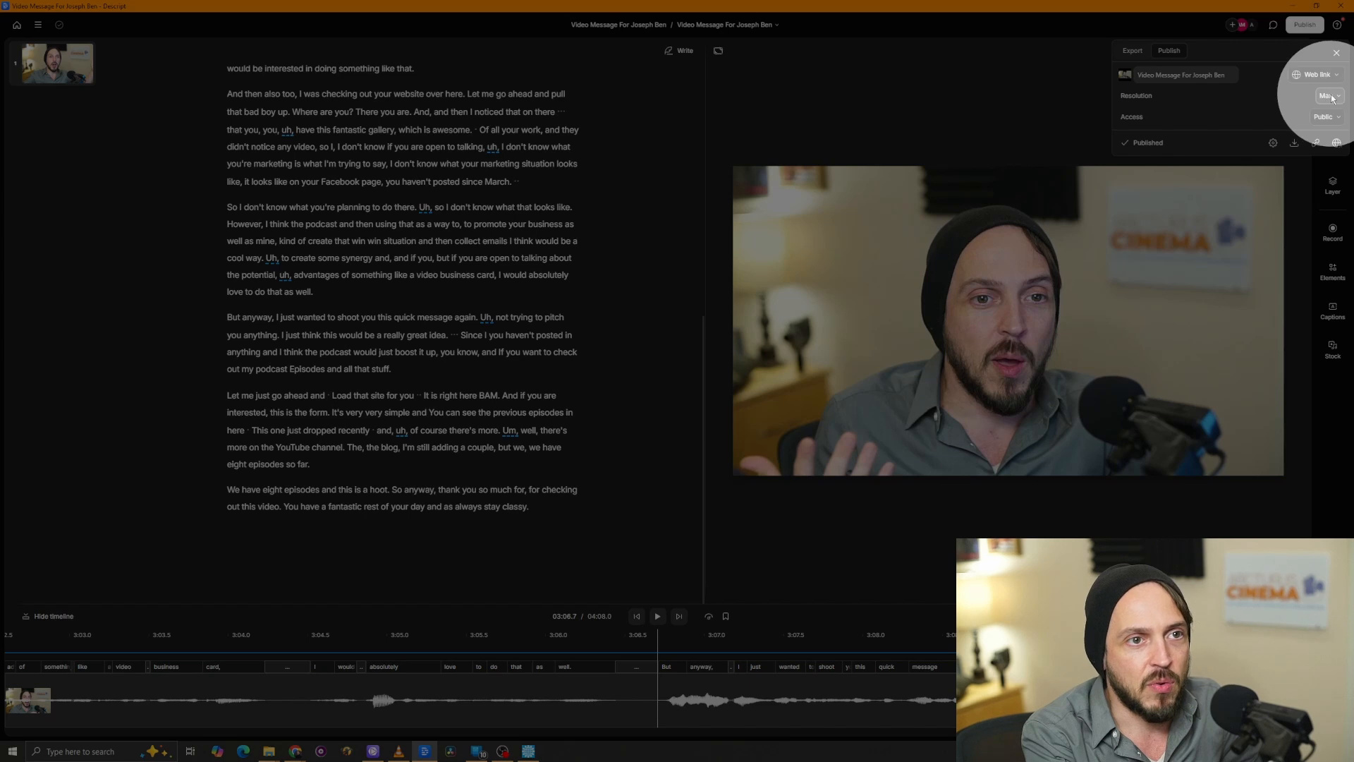
click(1329, 96)
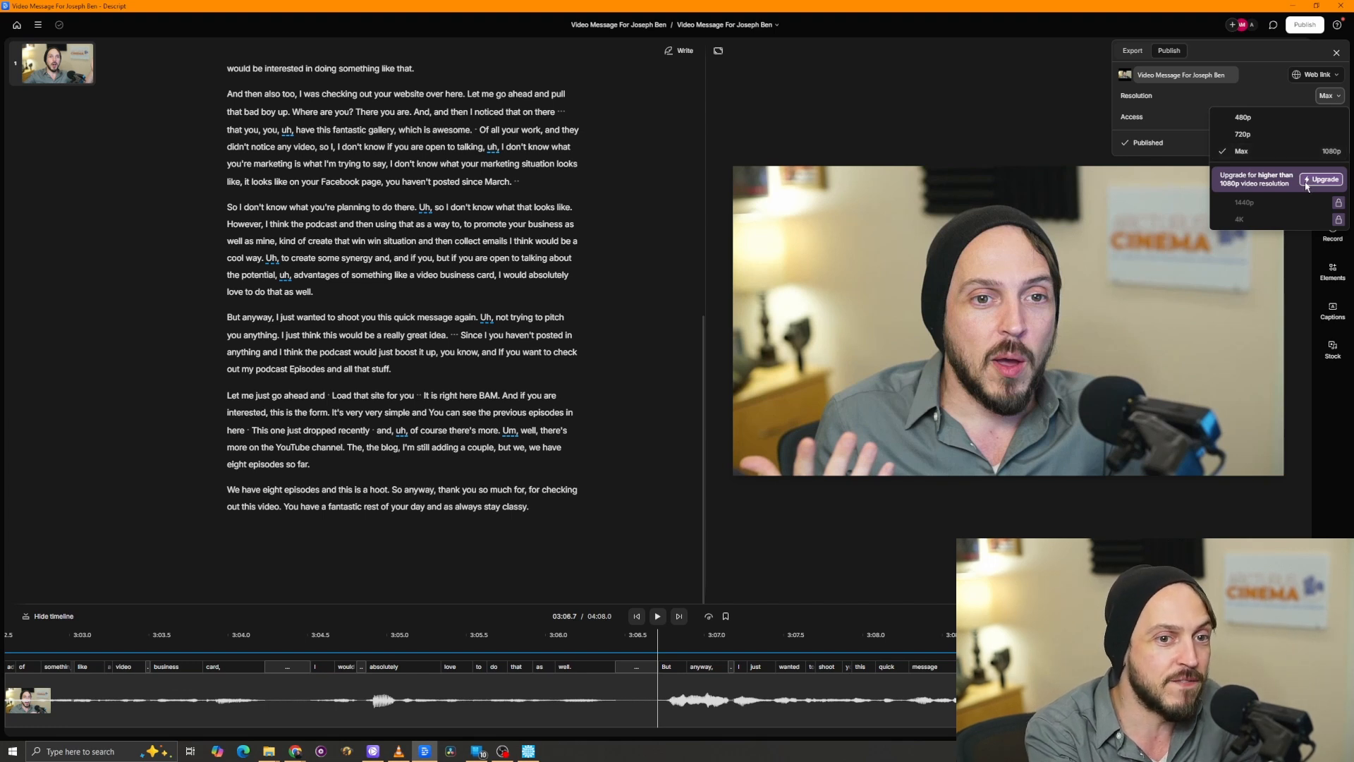
click(1208, 127)
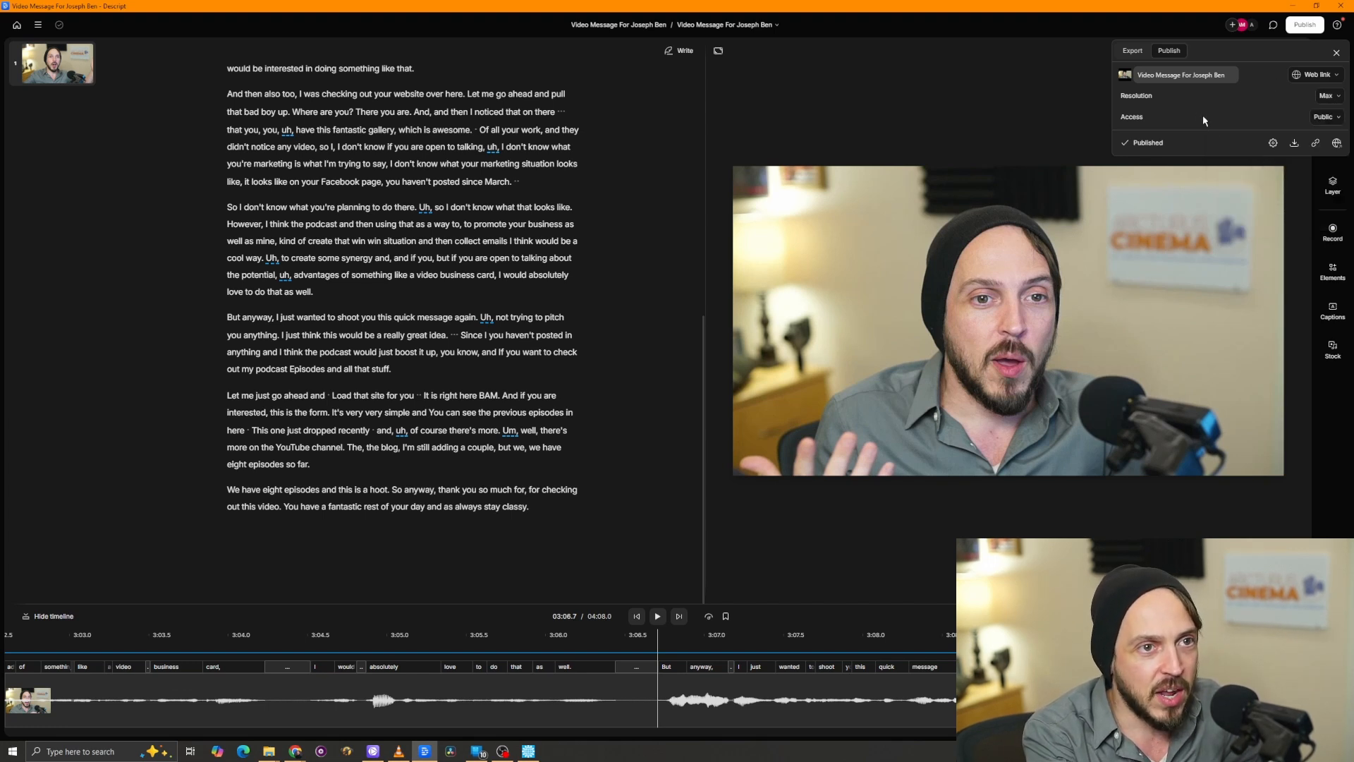
click(1328, 120)
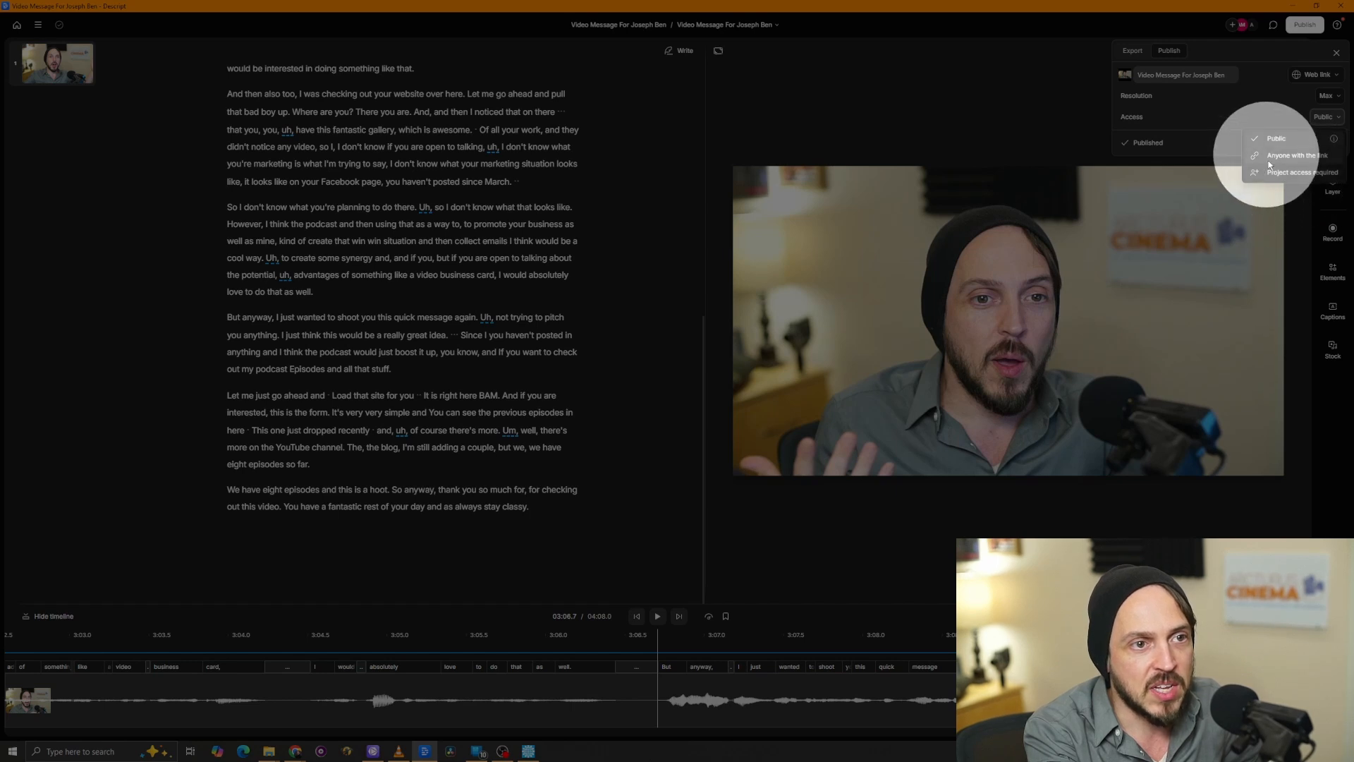
click(1257, 119)
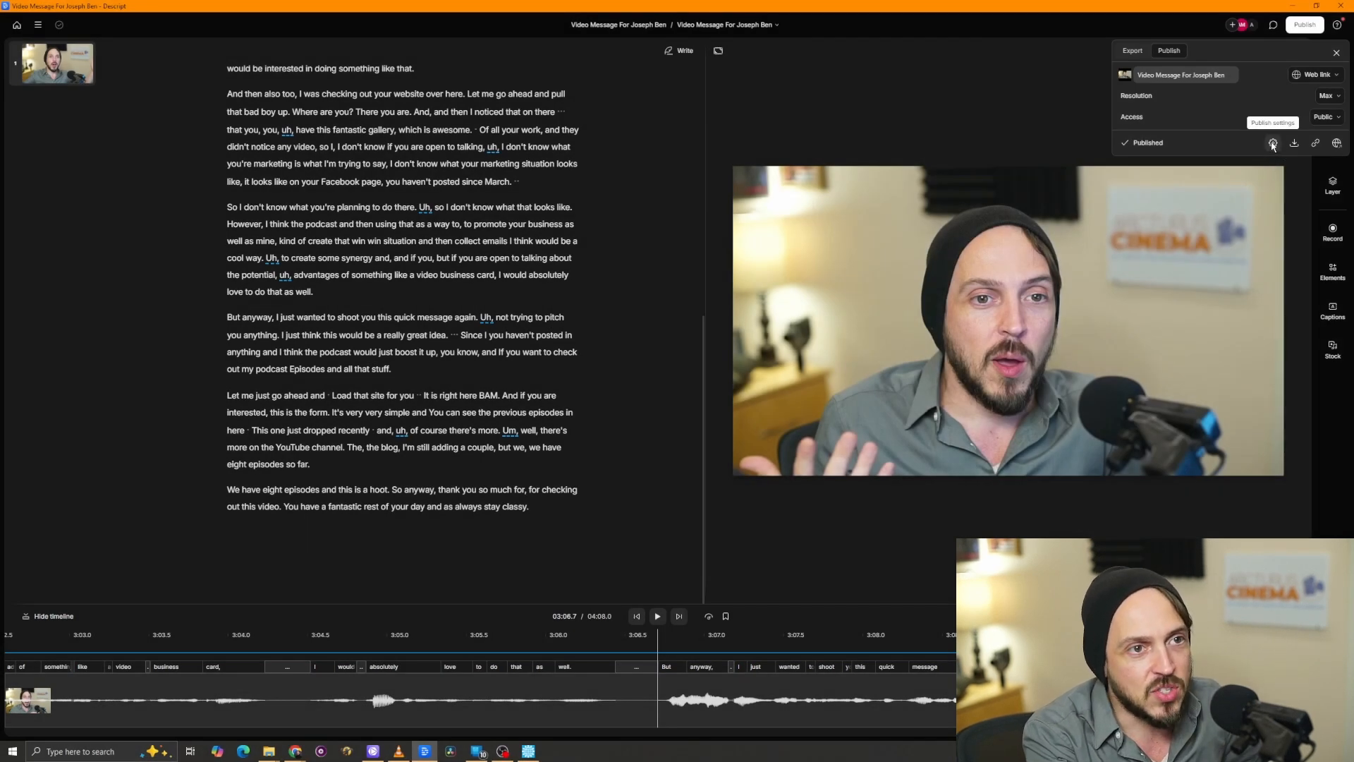
Step: Examine the publish settings for transcript, comments, author, embed sharing and custom branding
click(1273, 143)
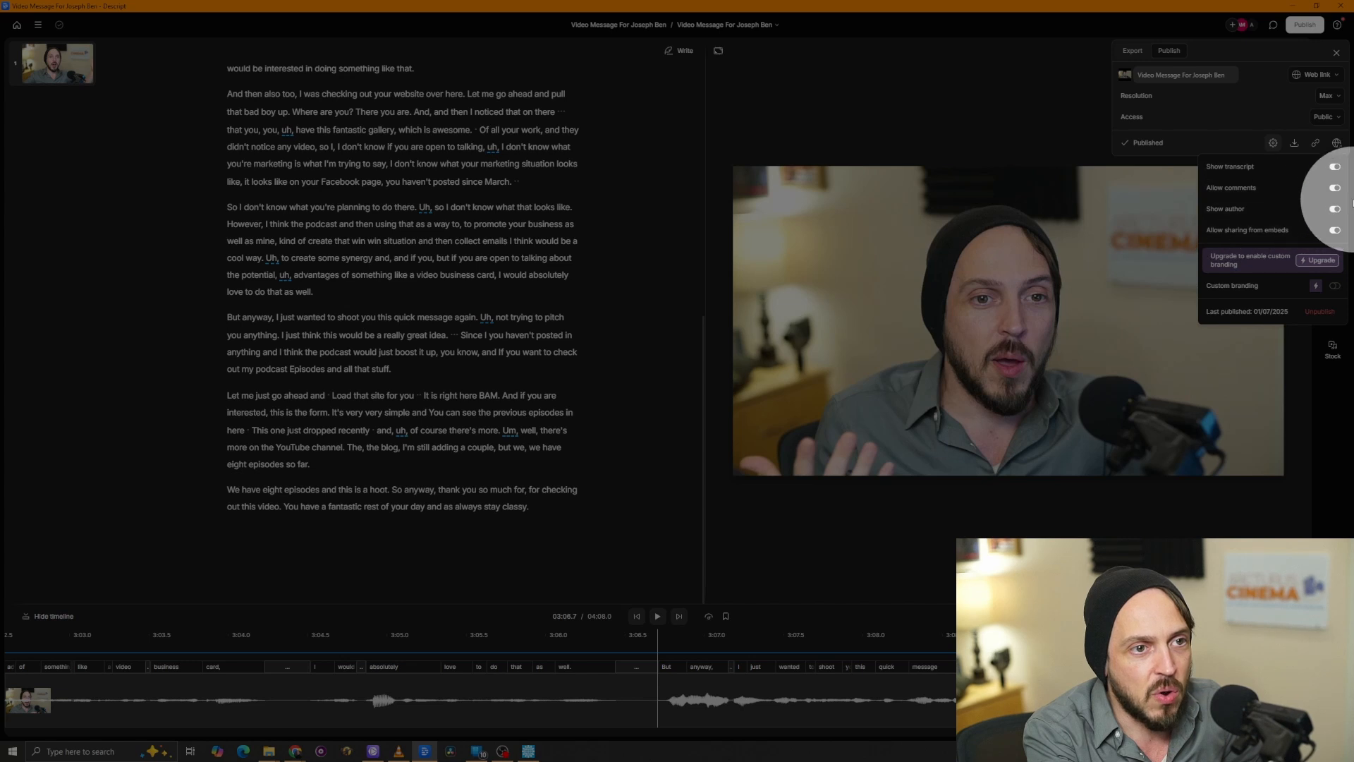
click(1334, 231)
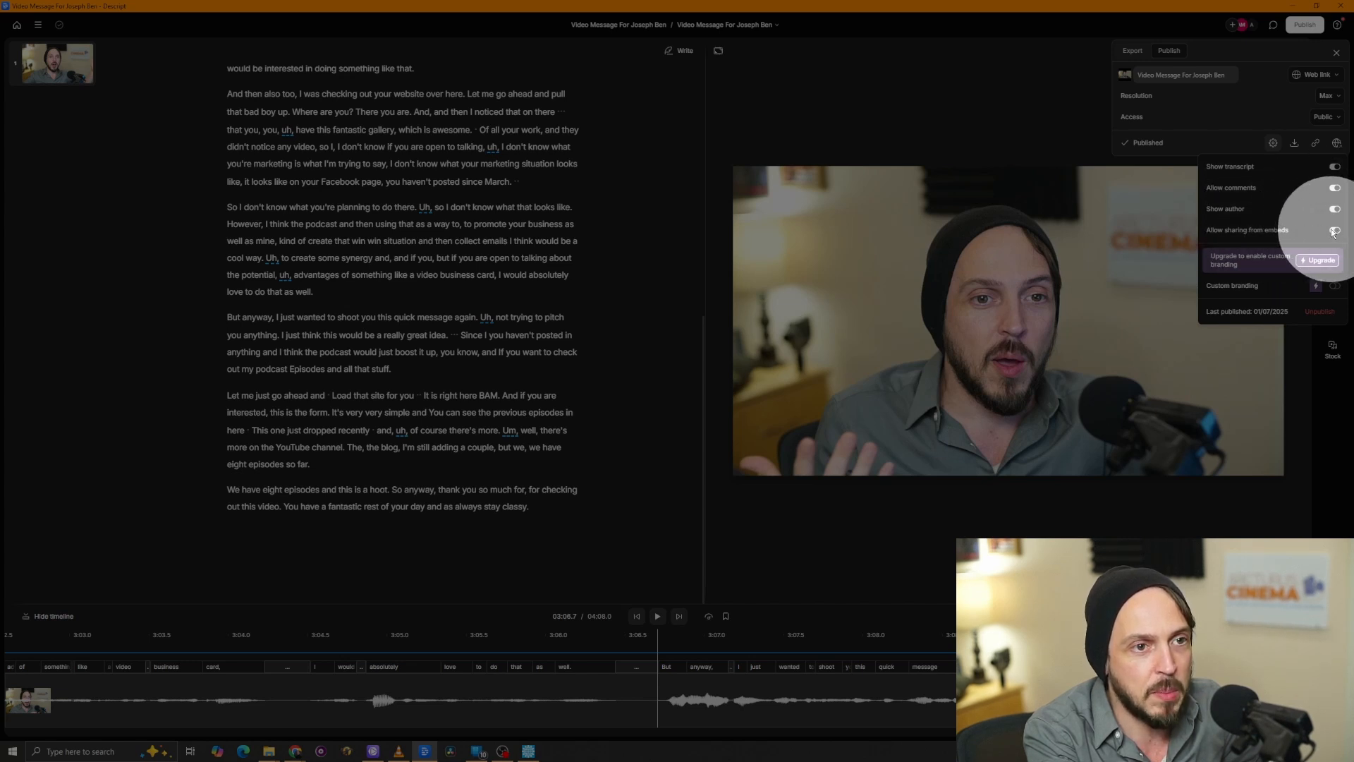
click(1217, 138)
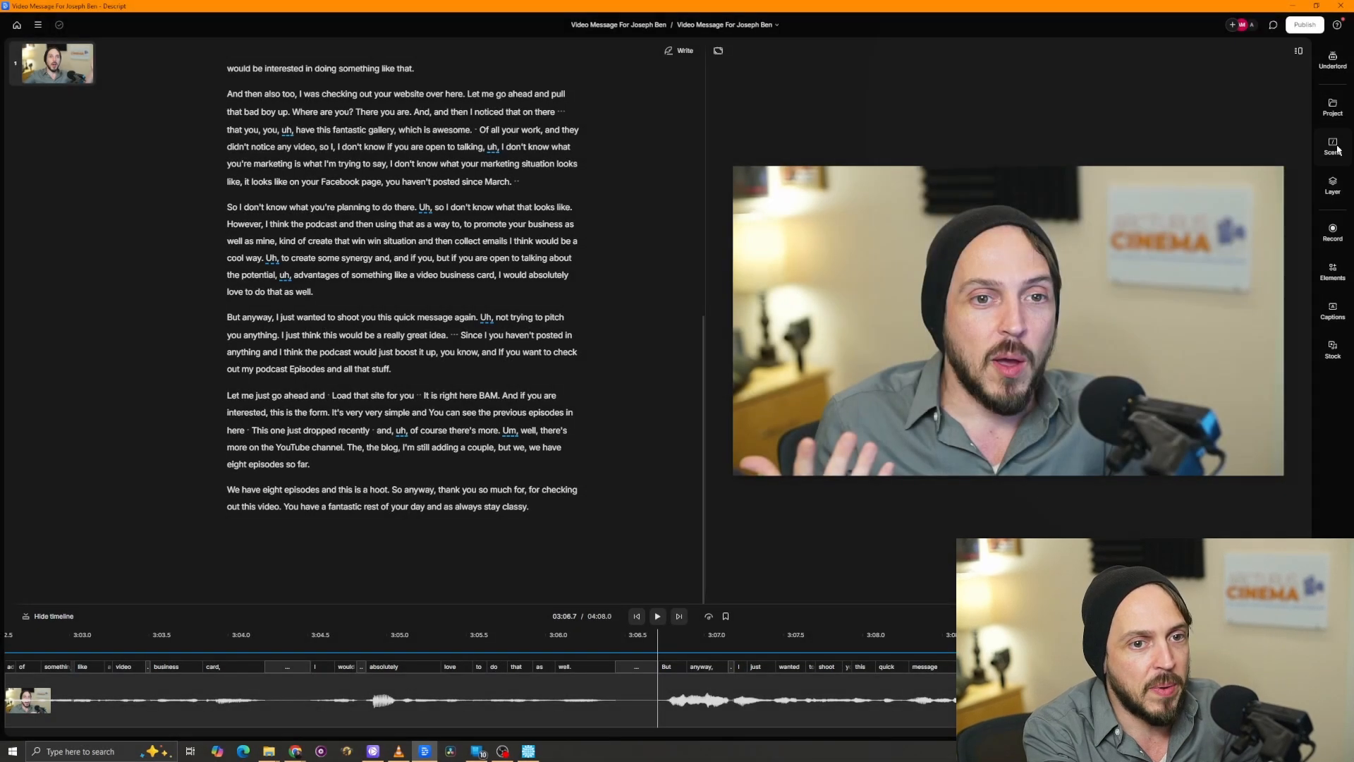
Step: Open the published video's share page in the browser and play its first few seconds
click(1337, 143)
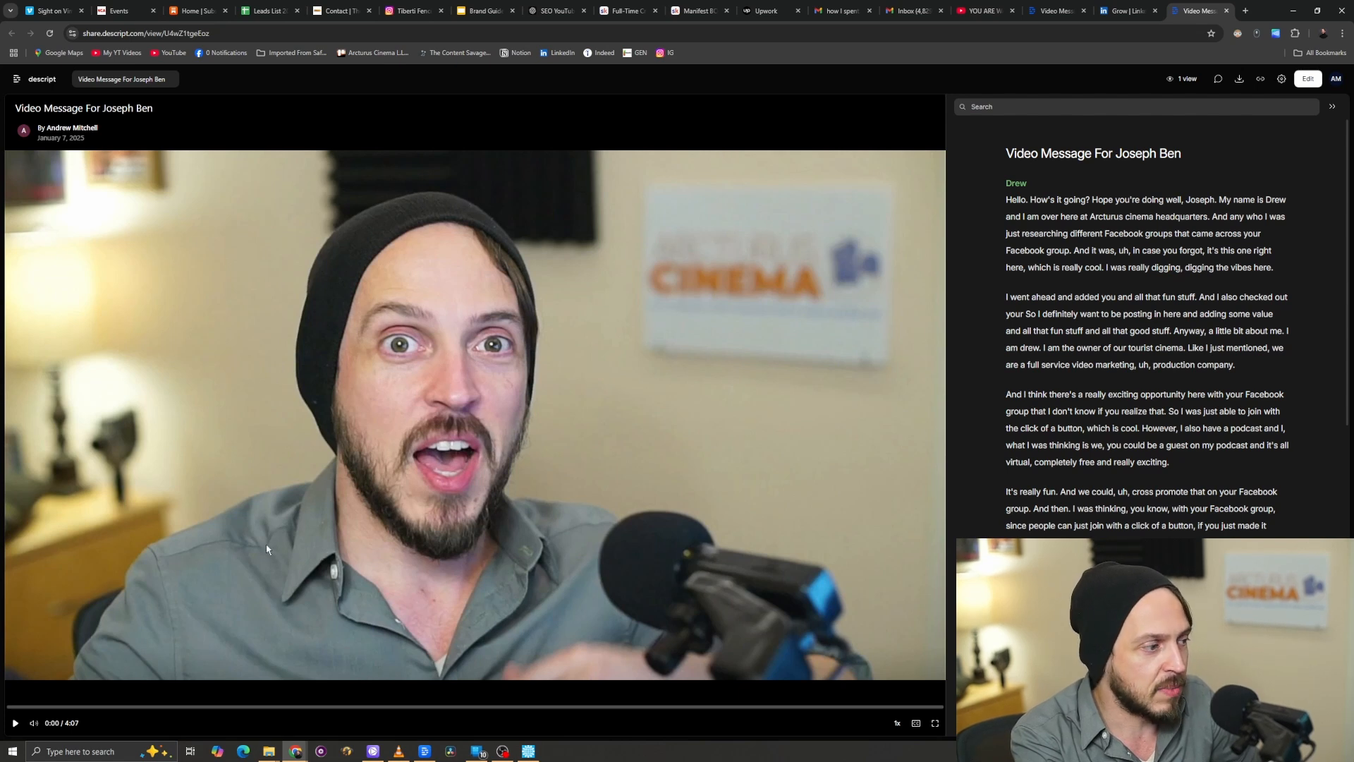
click(15, 723)
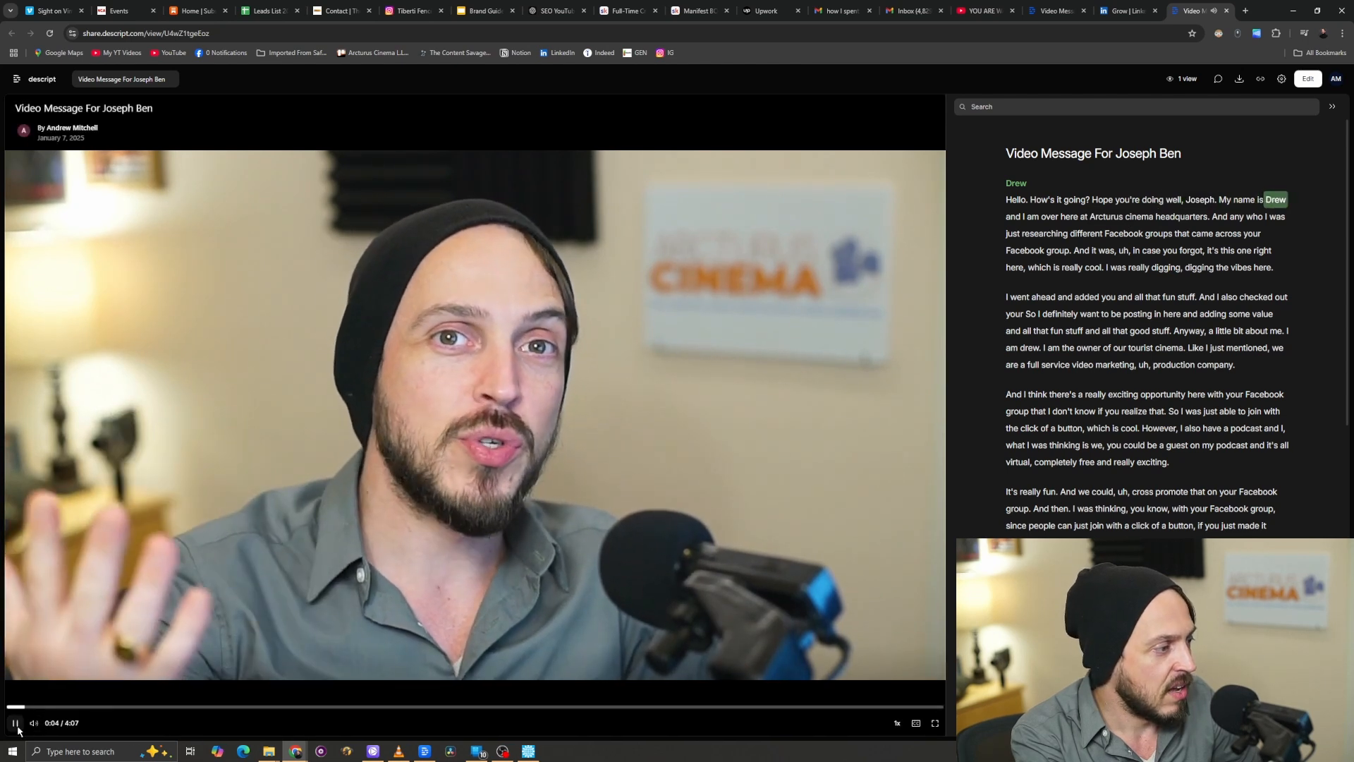
click(15, 723)
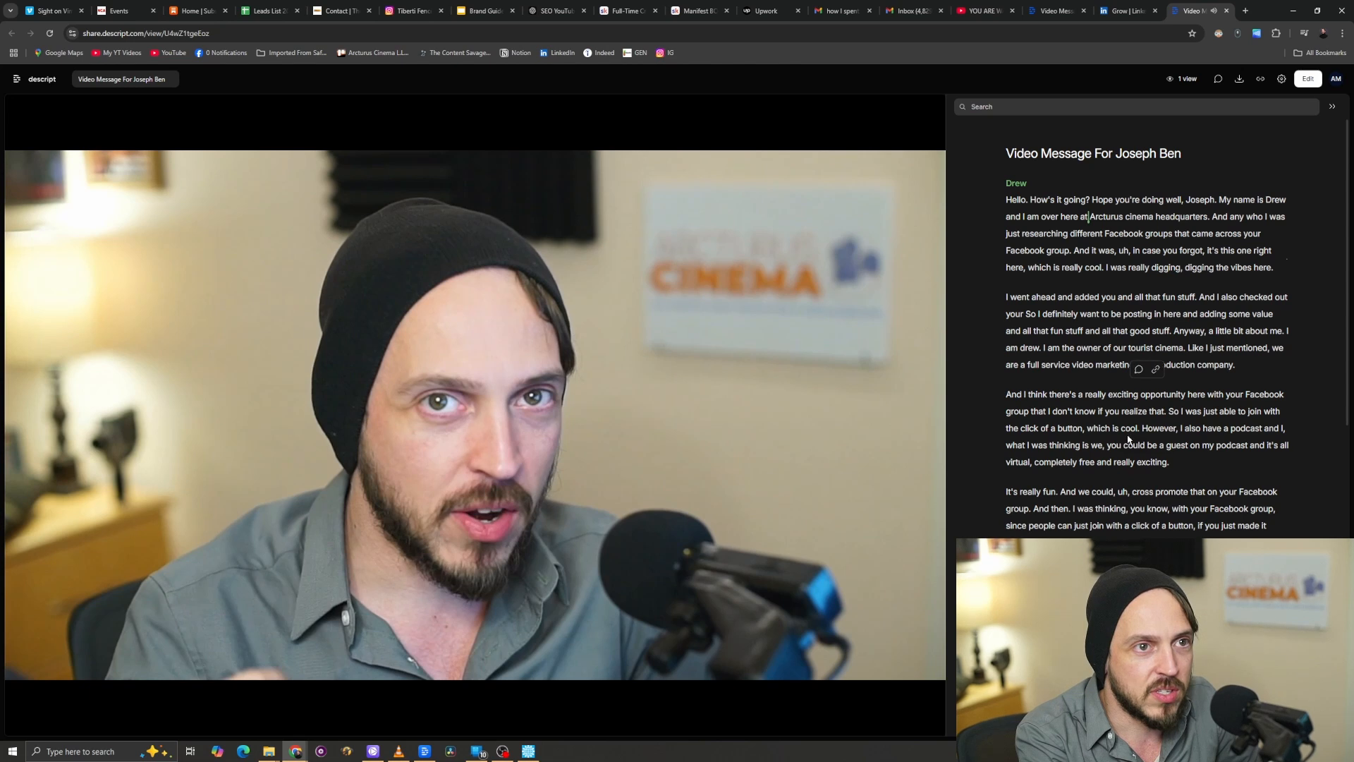
Step: Look through the transcript on the share page and view the link and embed code options
scroll(1128, 441, down, 10)
scroll(1119, 413, up, 5)
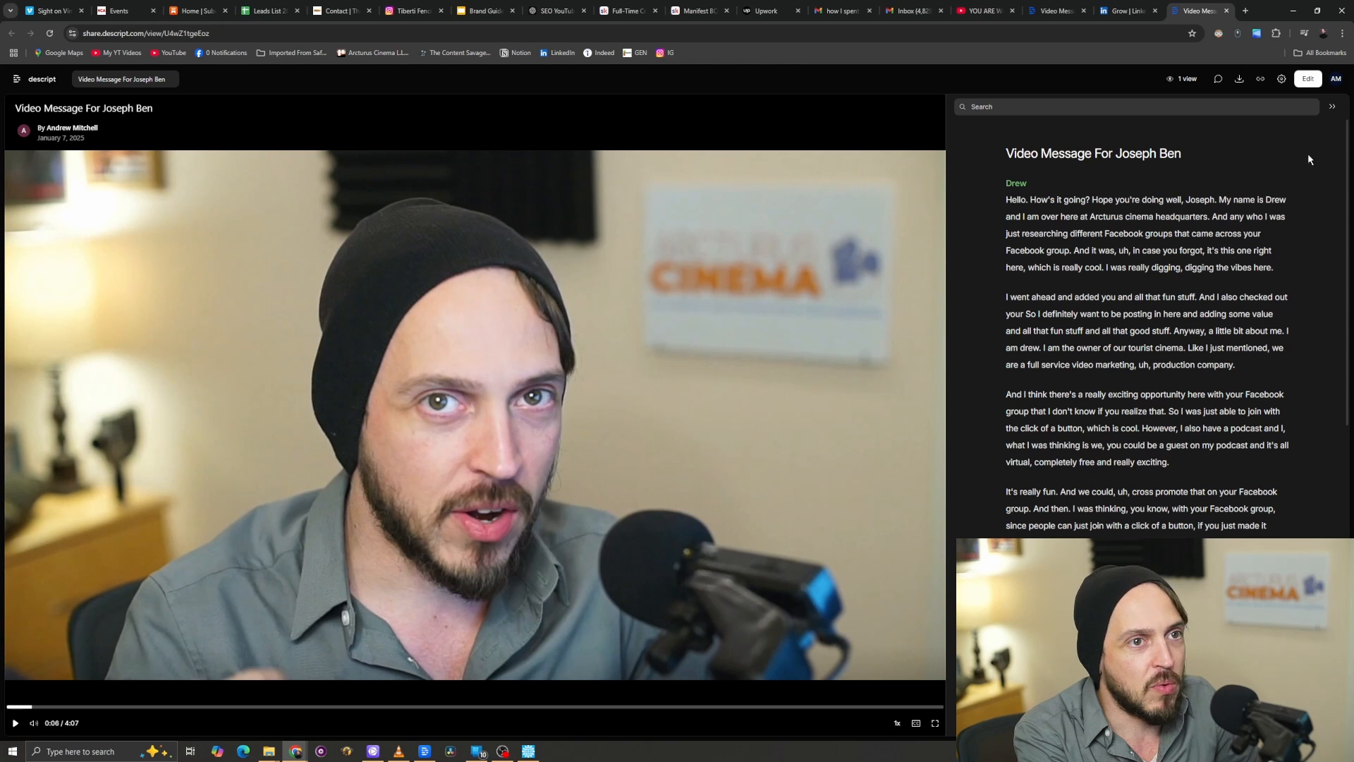
click(1261, 81)
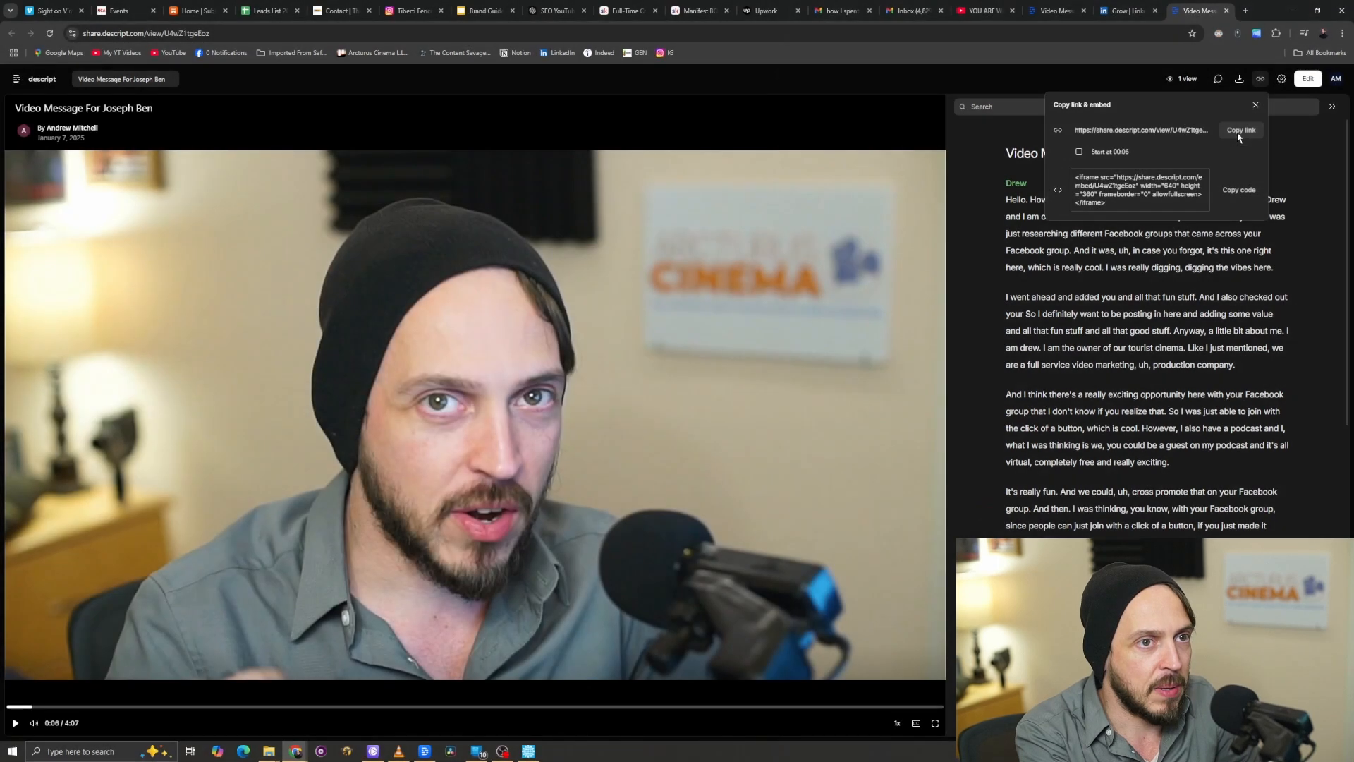
click(1095, 407)
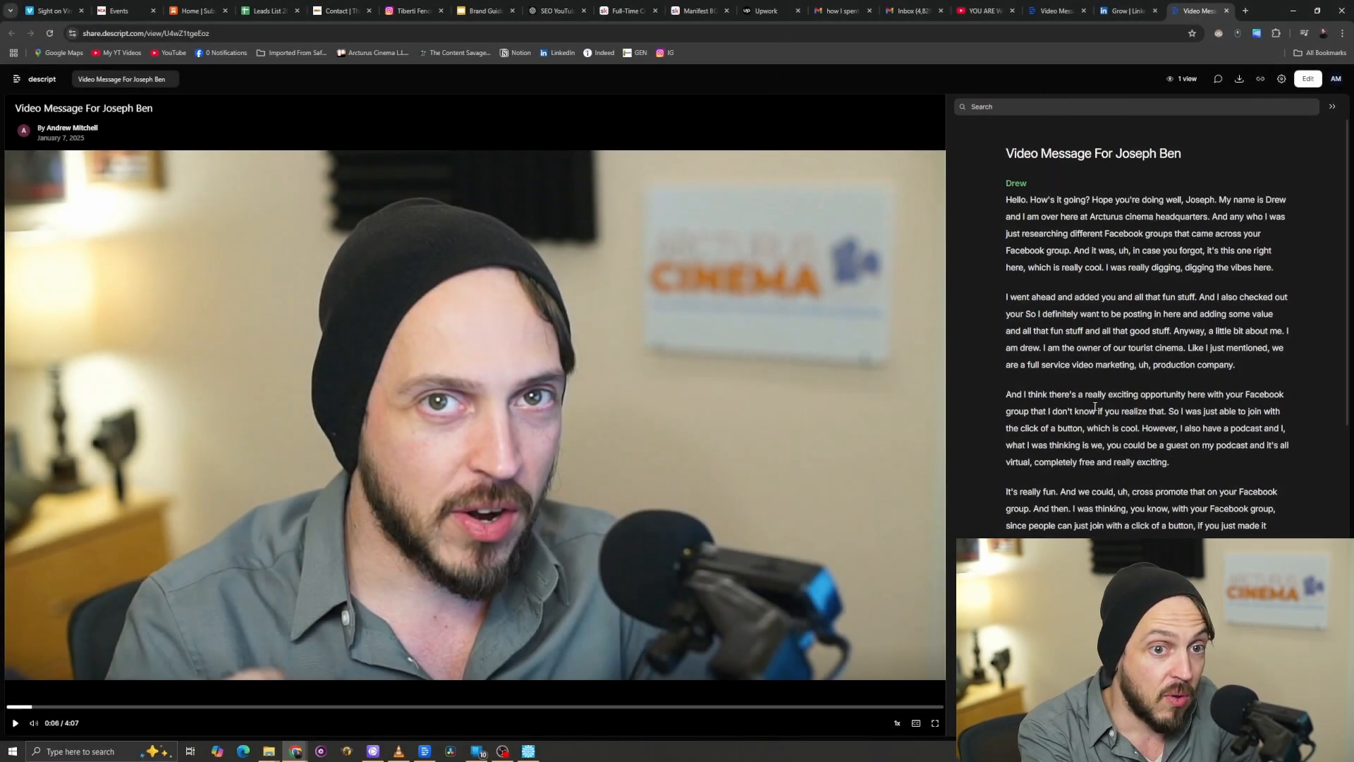
Step: Switch back to the Descript project and place the cursor before "And any who" in the first transcript paragraph
click(423, 752)
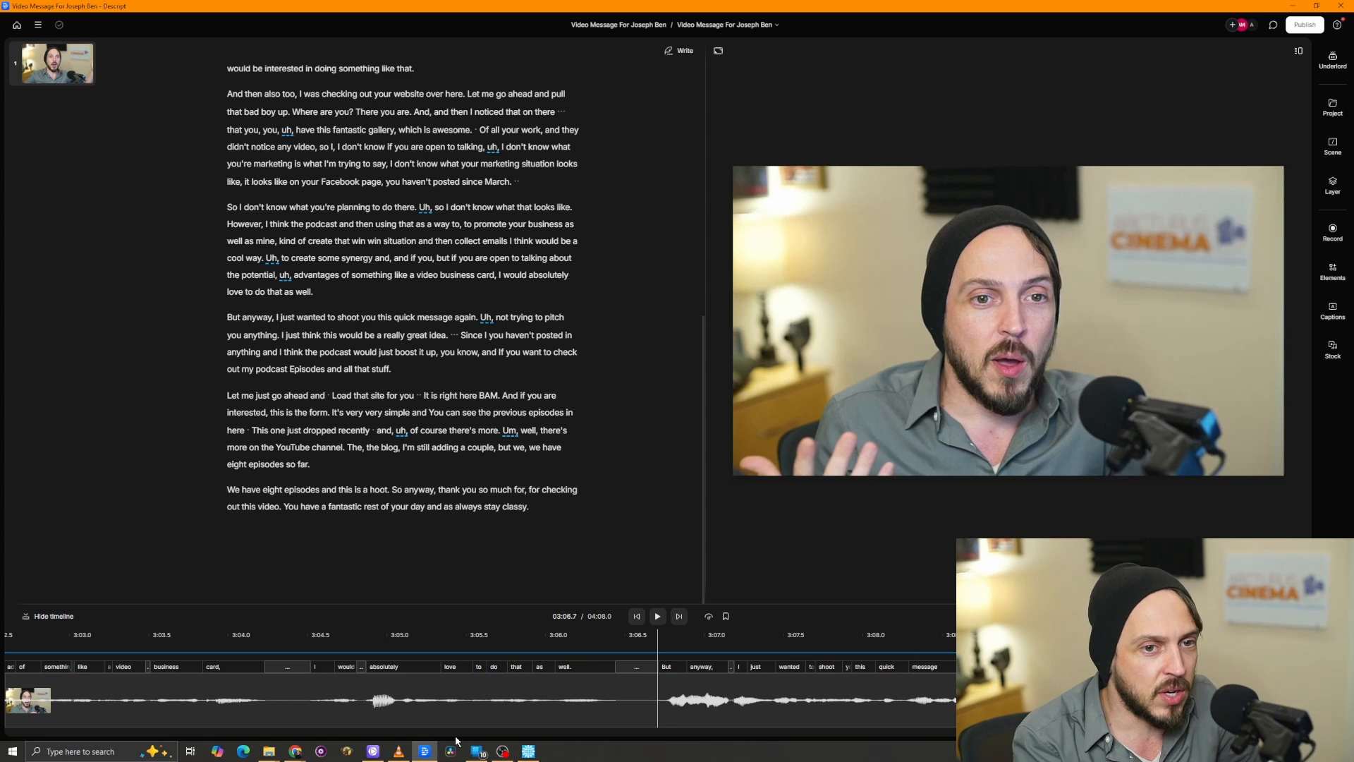
scroll(390, 257, up, 1)
scroll(390, 257, up, 8)
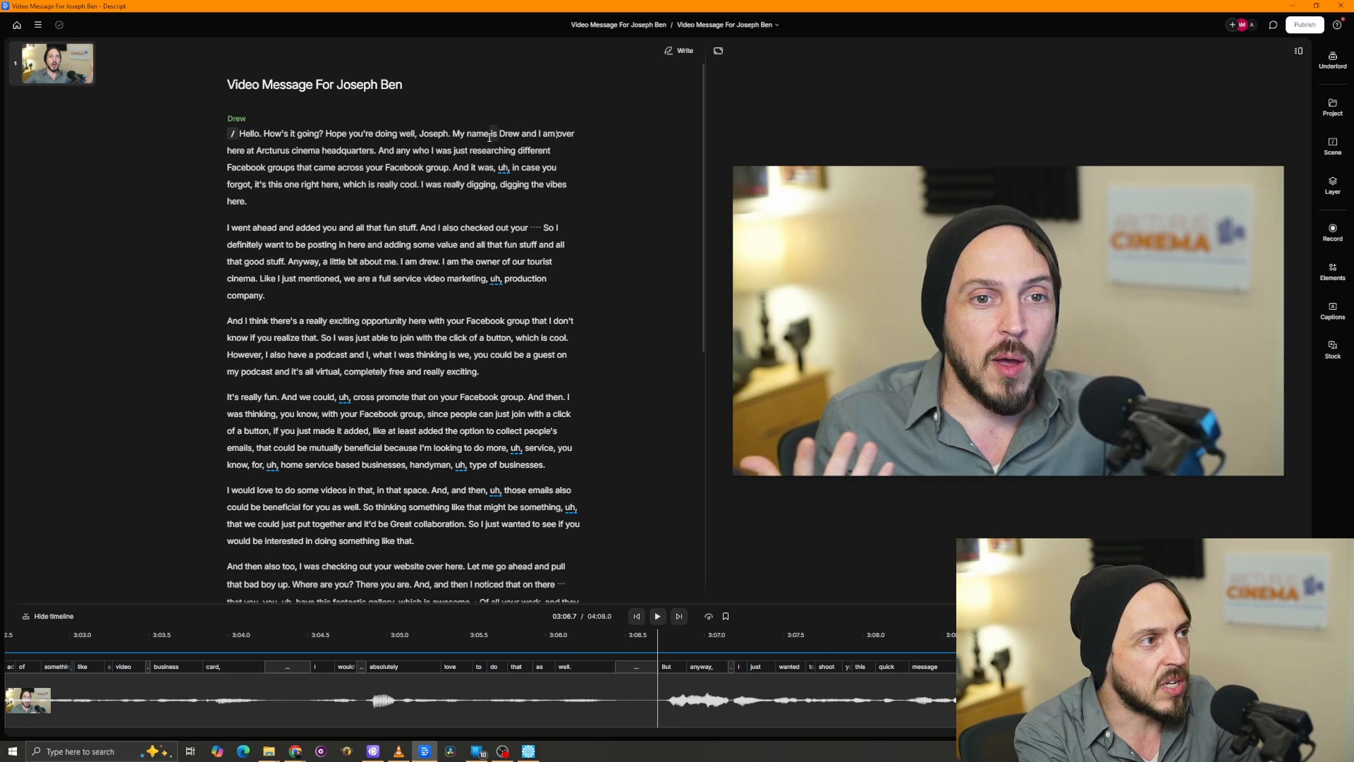
click(380, 151)
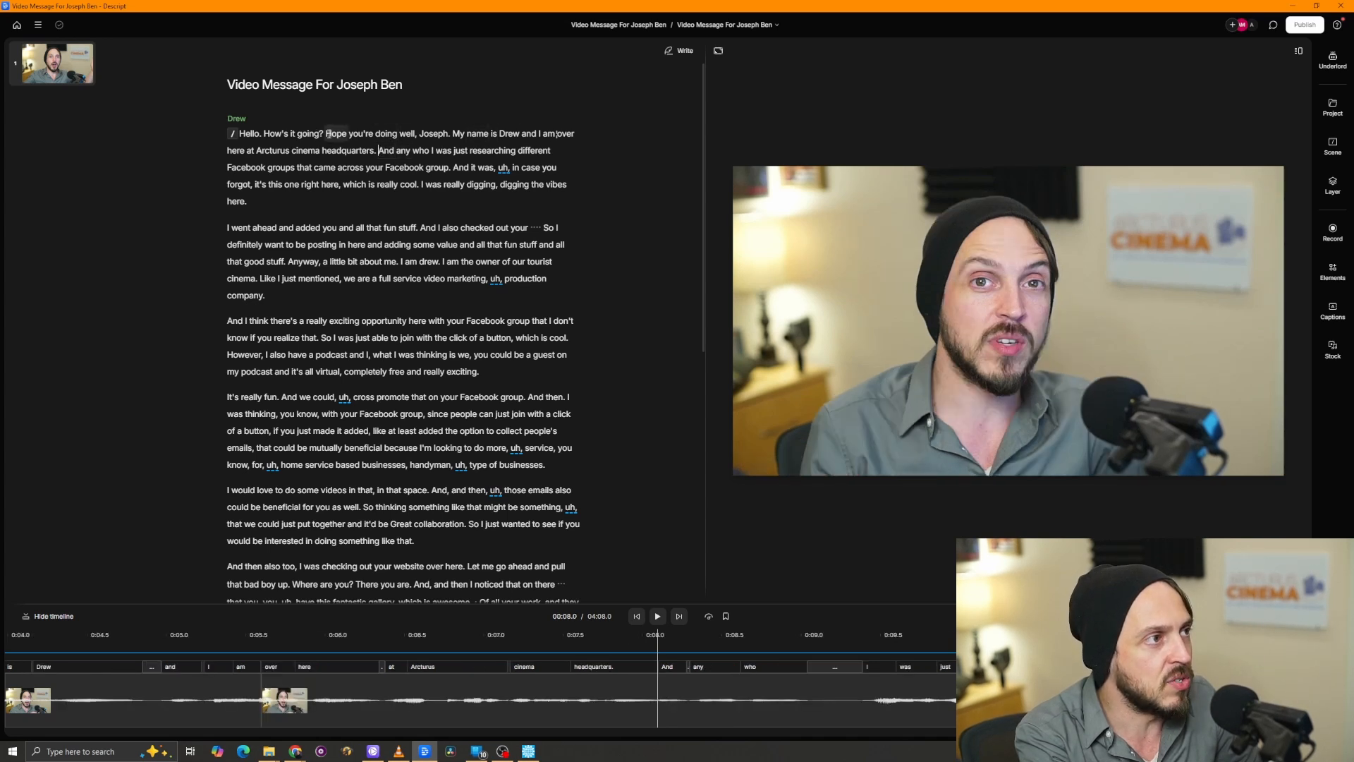
Step: Select the transcript passage from "Hope you're doing well" through the speaker's name and set up a GIF export of the current selection
drag(323, 134, 522, 134)
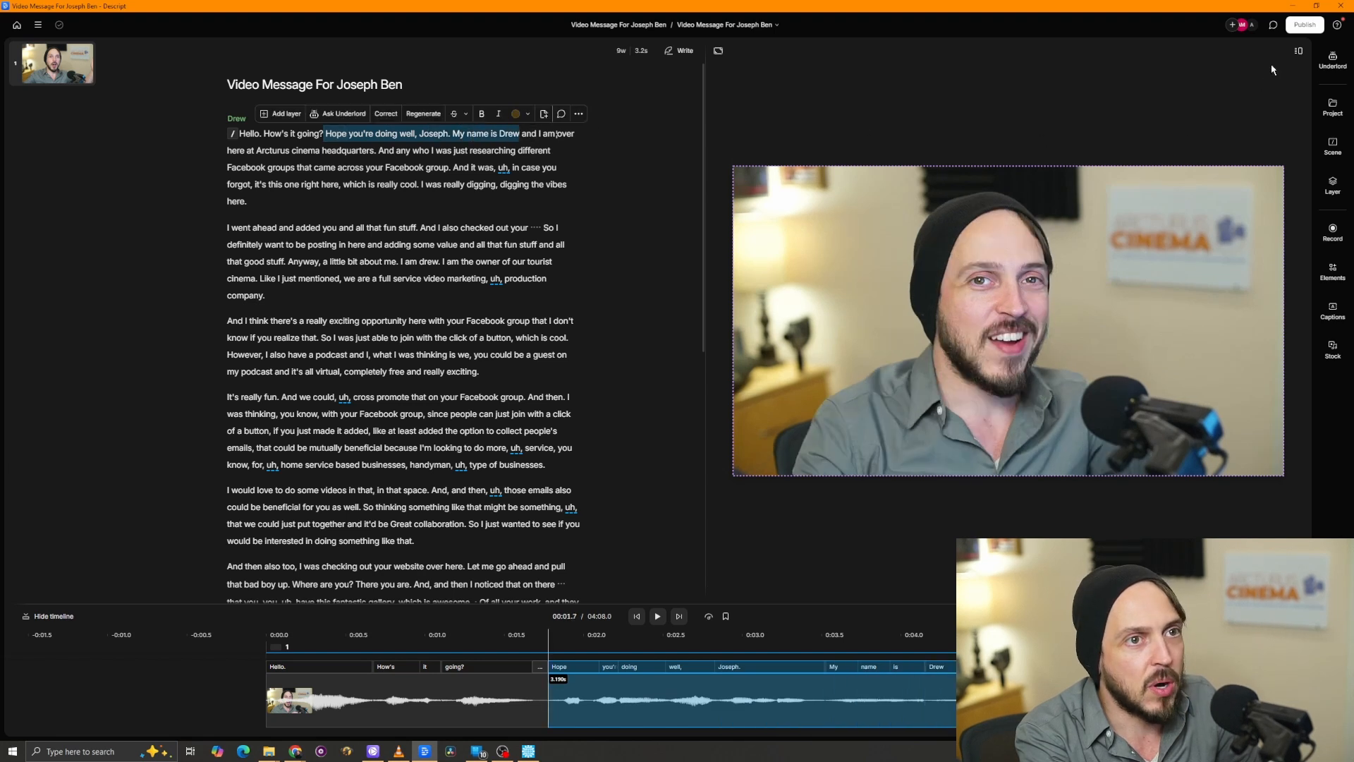
click(1318, 27)
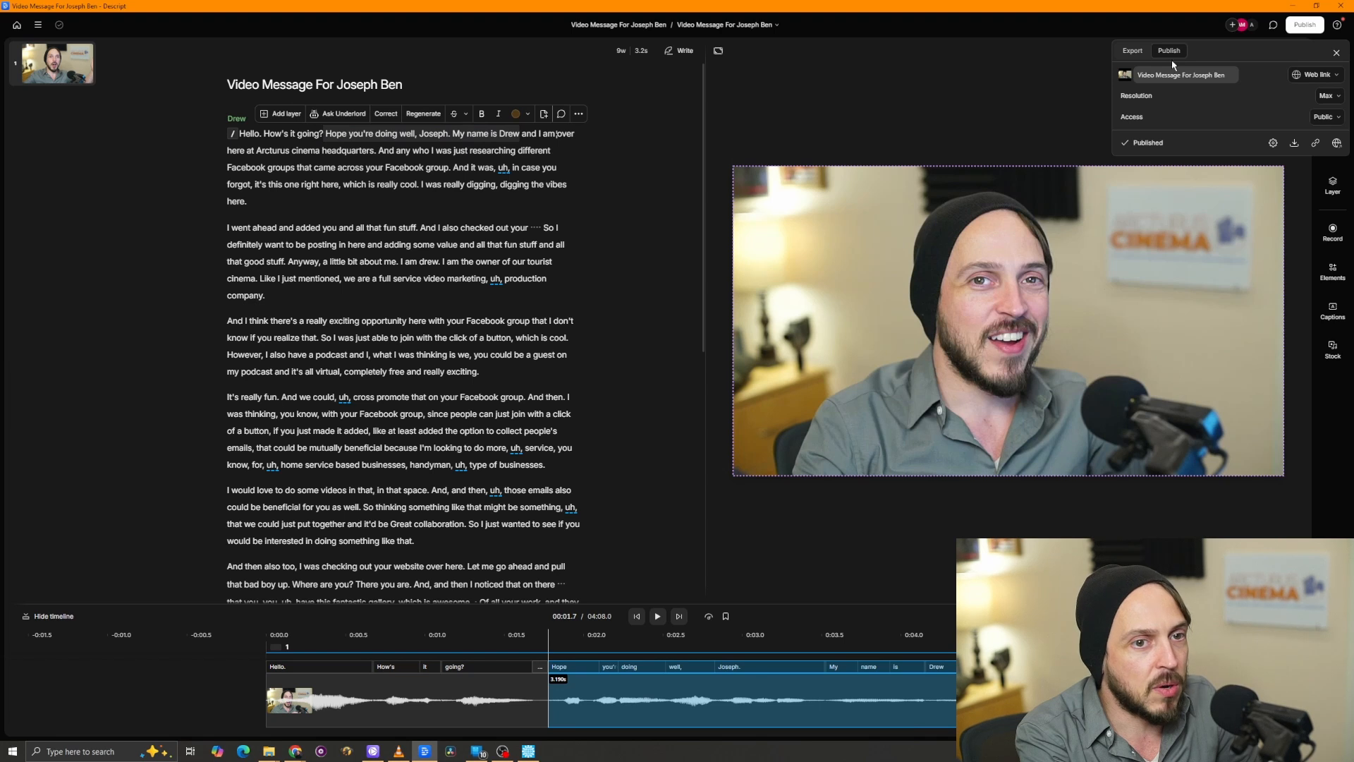
click(1132, 51)
click(1187, 74)
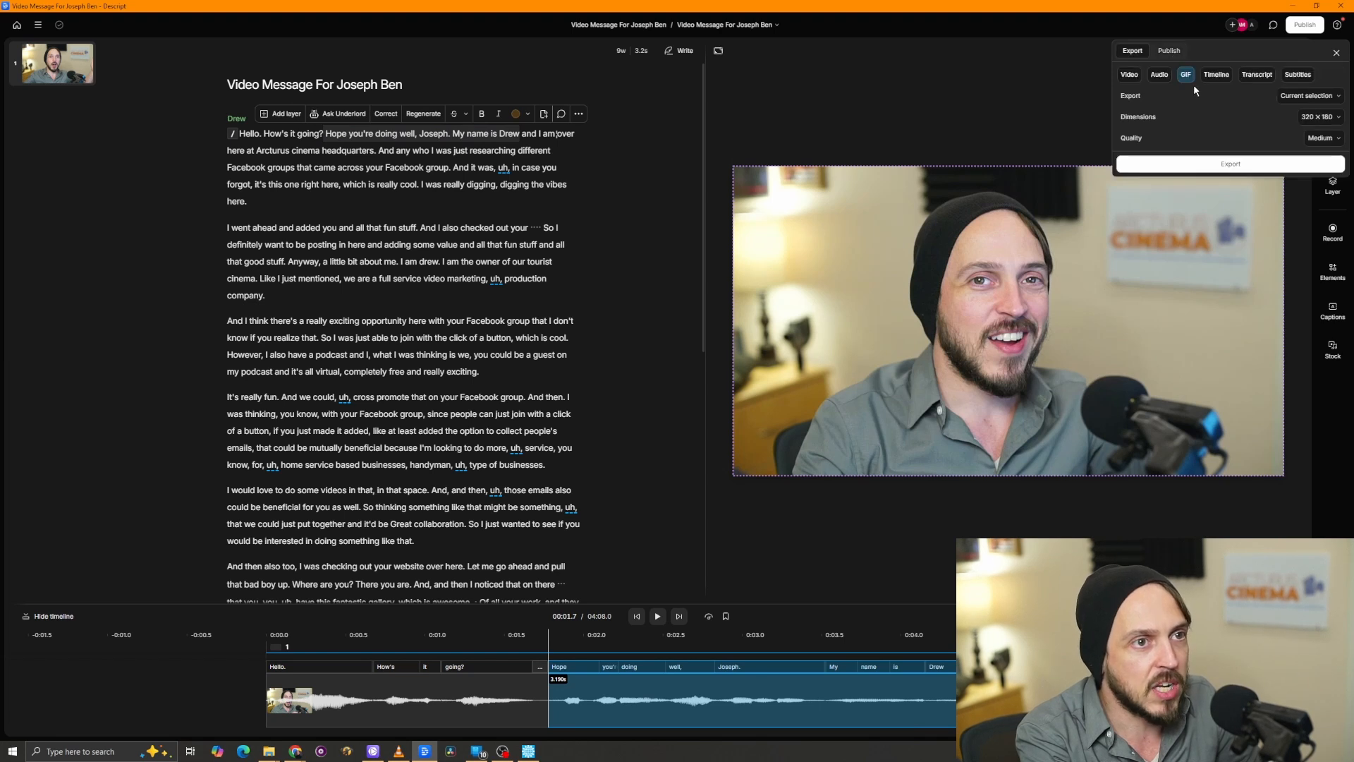
Step: Review the quality and dimension choices for the GIF export, and close the export settings without changing them
click(1320, 137)
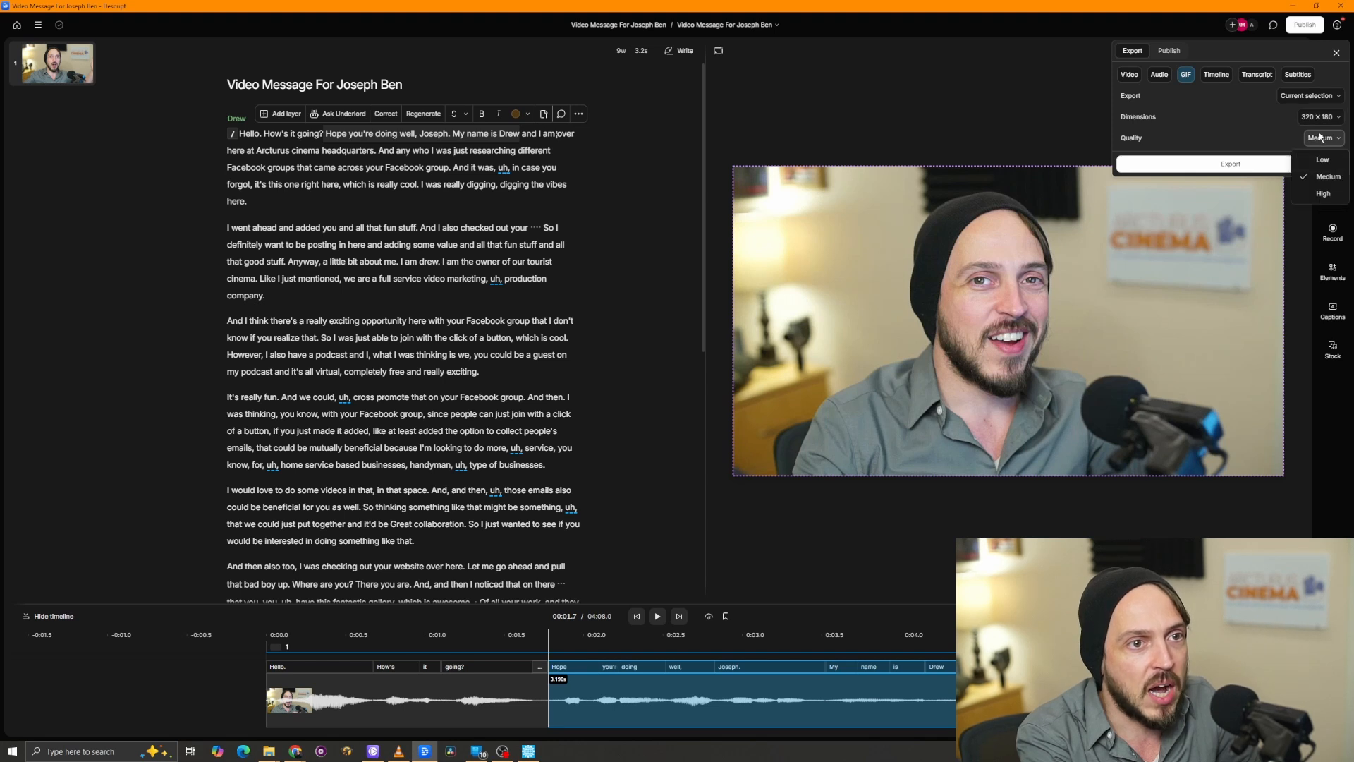
click(1260, 124)
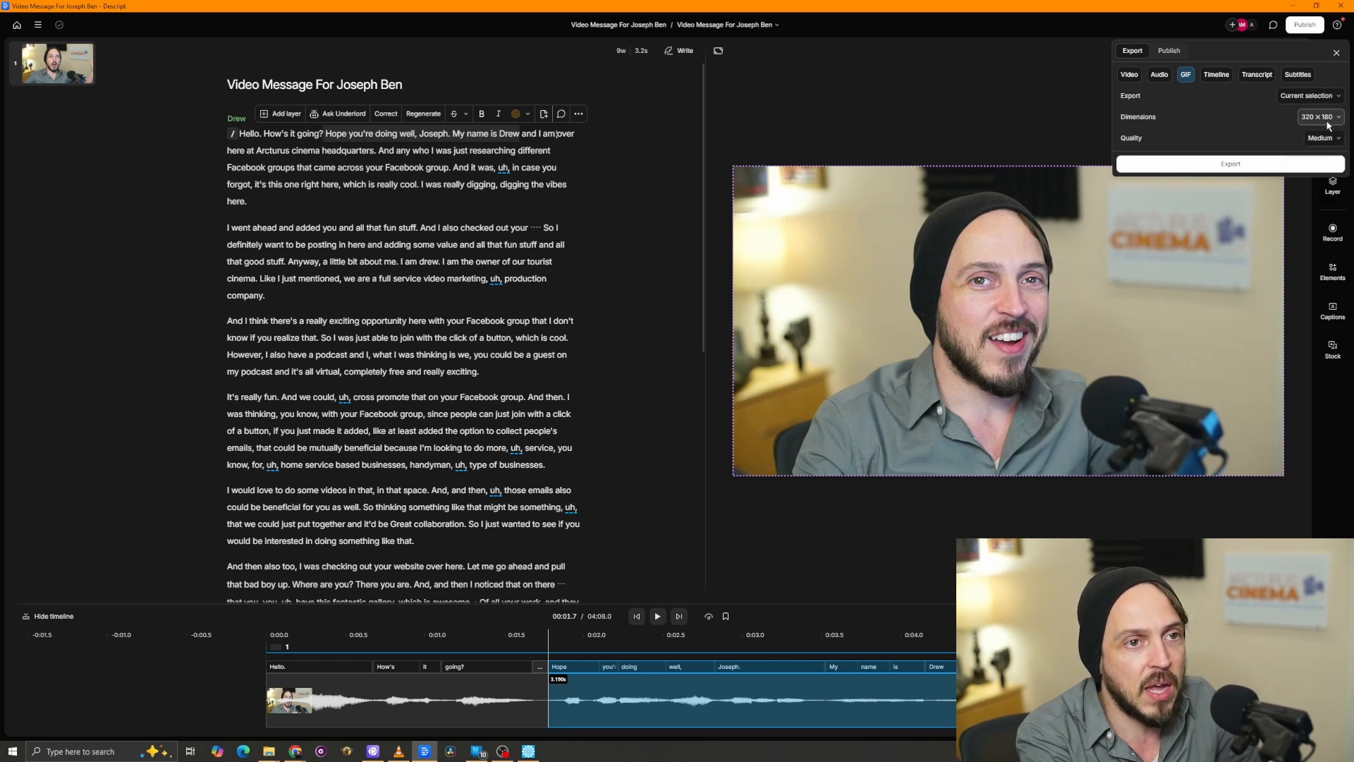
click(1336, 122)
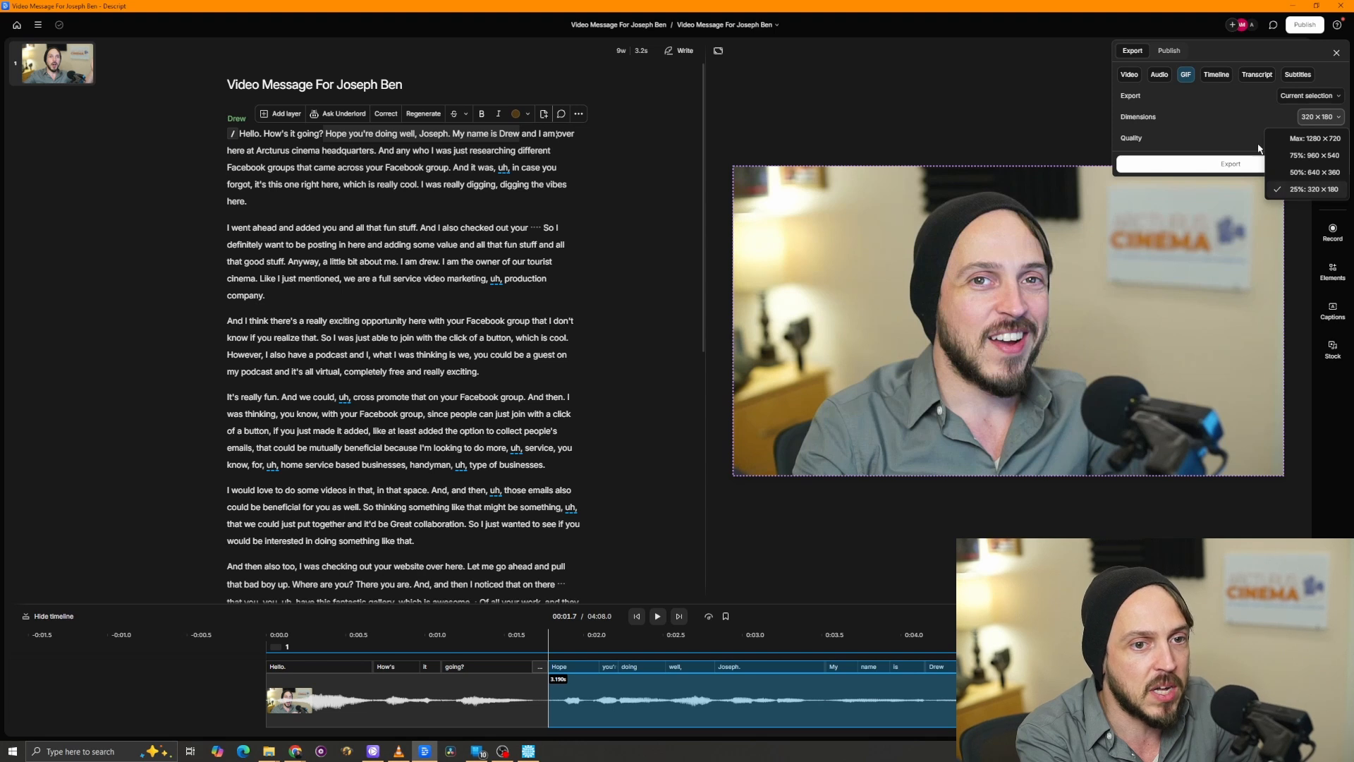
click(1232, 119)
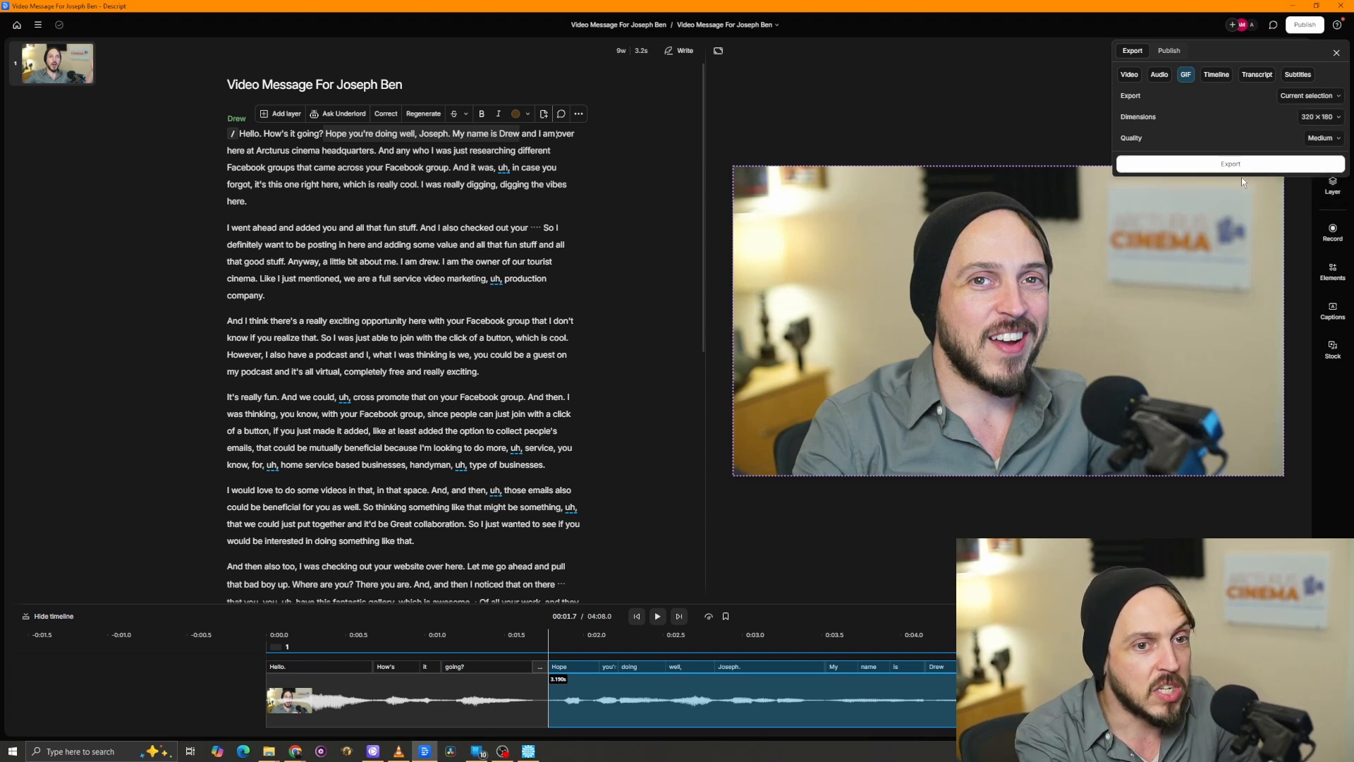
click(841, 191)
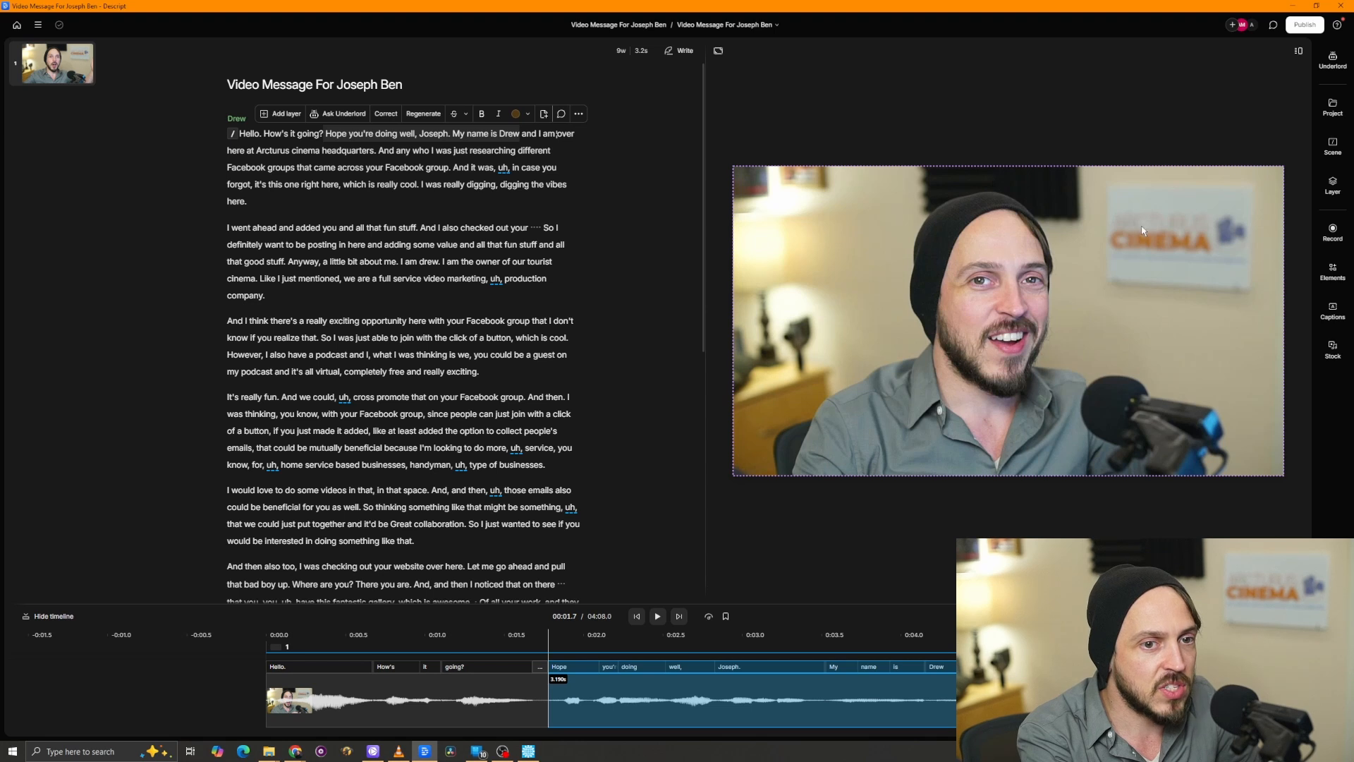
Step: Switch to the new Gmail message in Chrome, write "this is an email" in the body and insert the video GIF below it
click(295, 751)
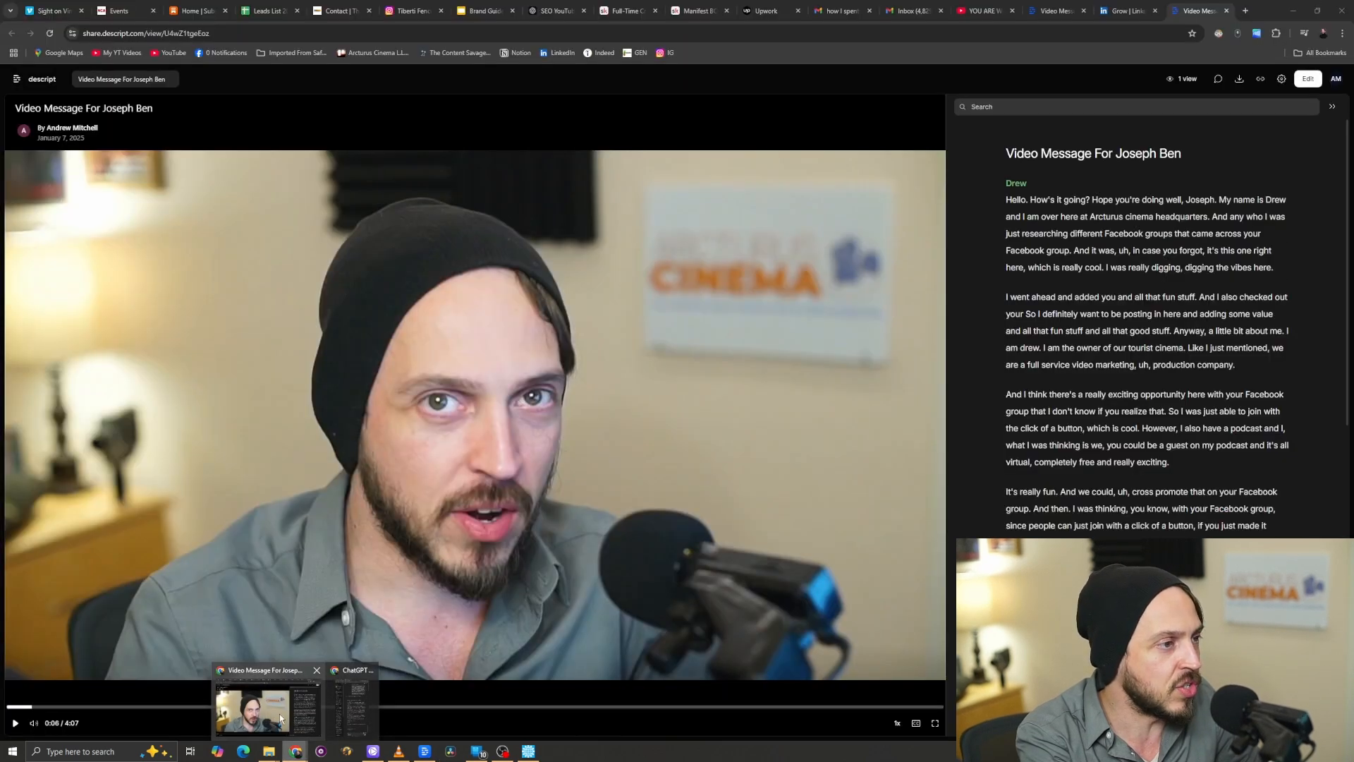
click(279, 713)
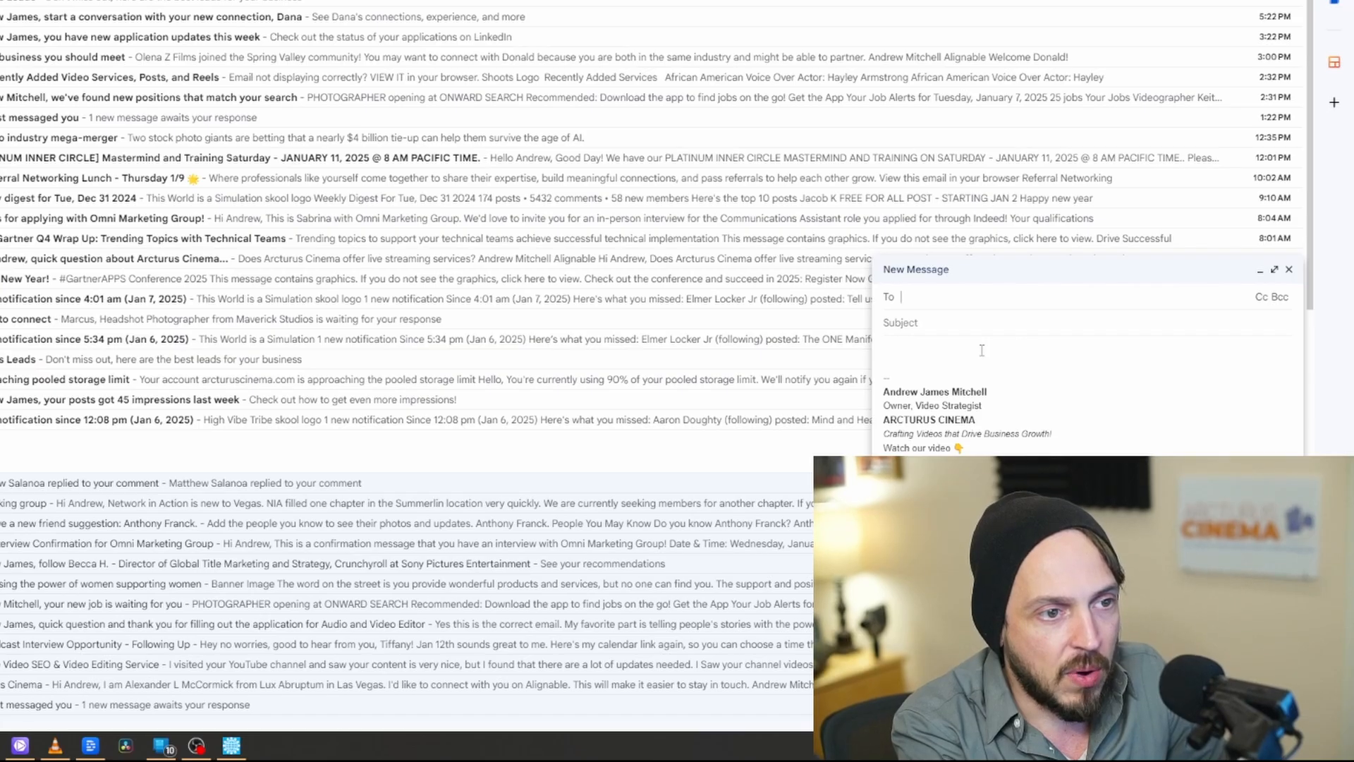
click(980, 348)
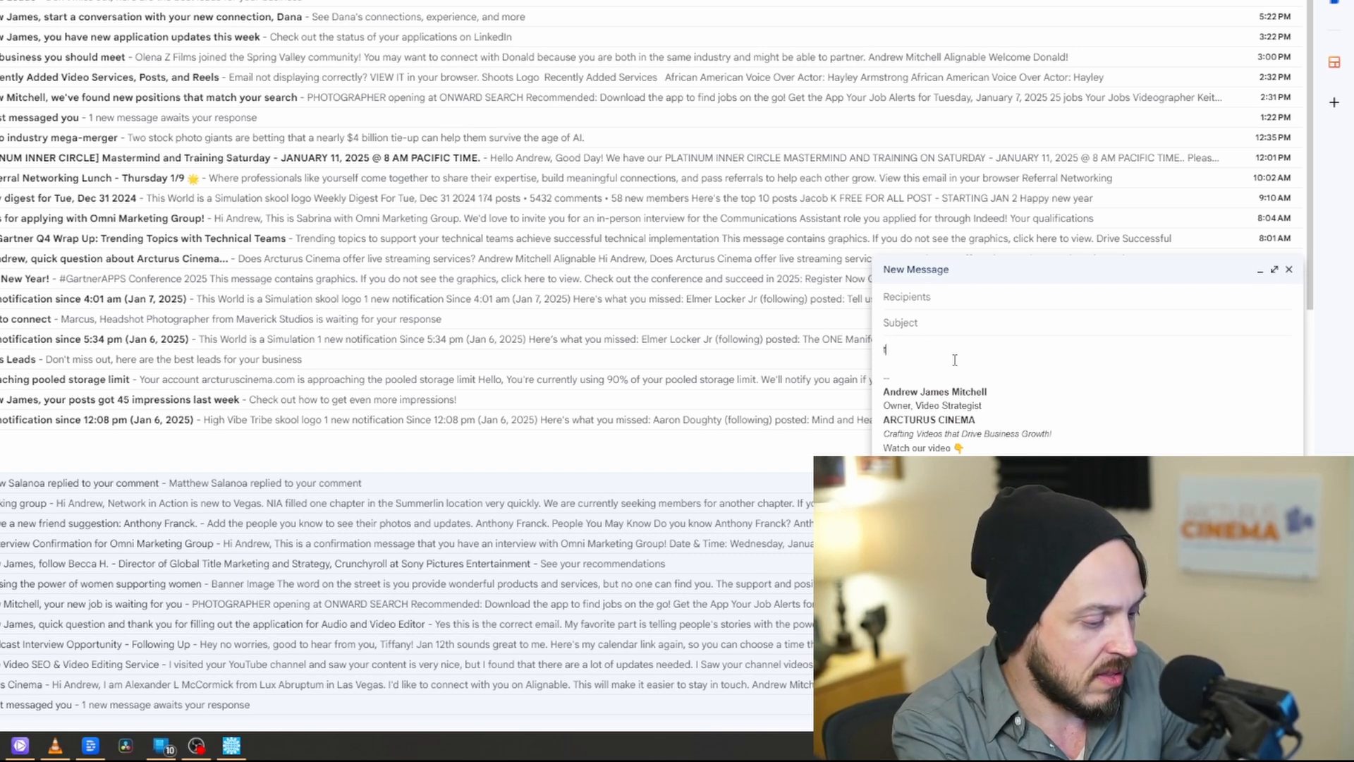
text(this is an email)
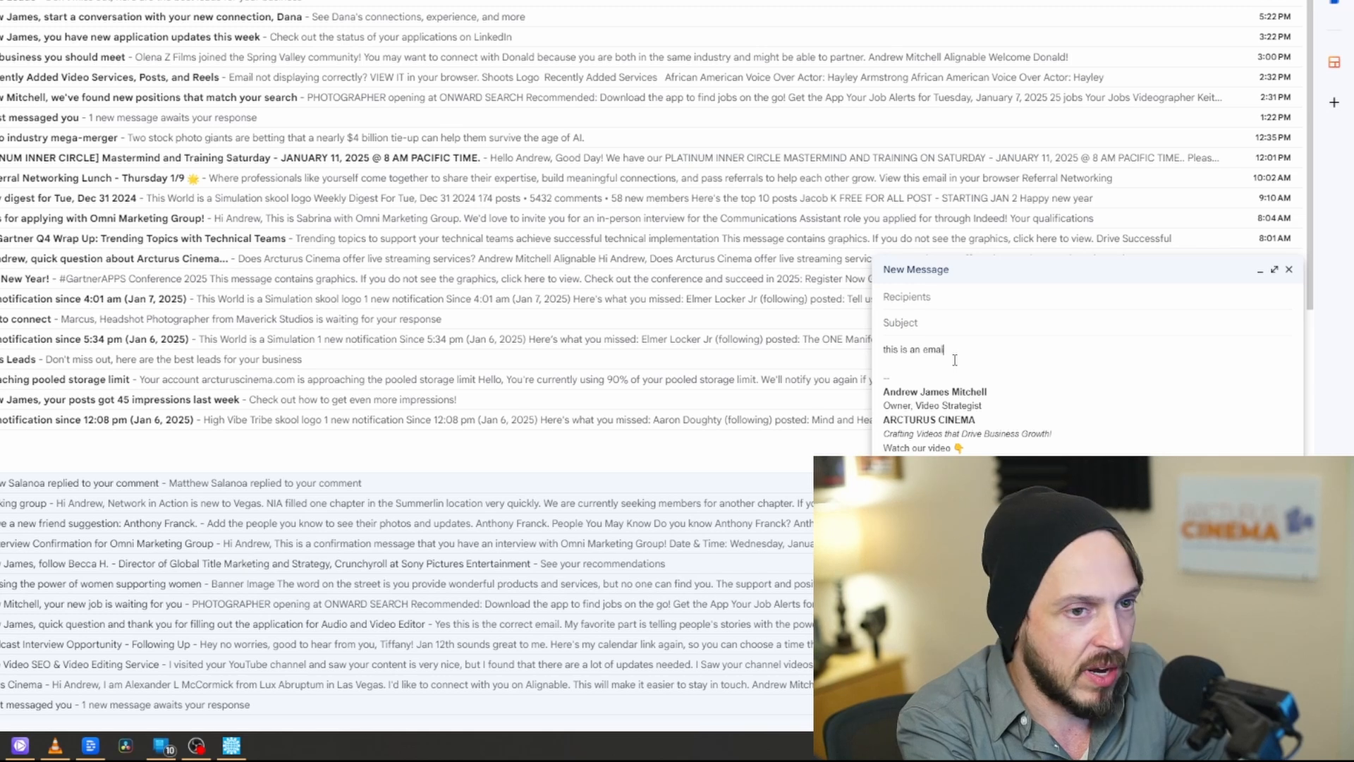
key(Return)
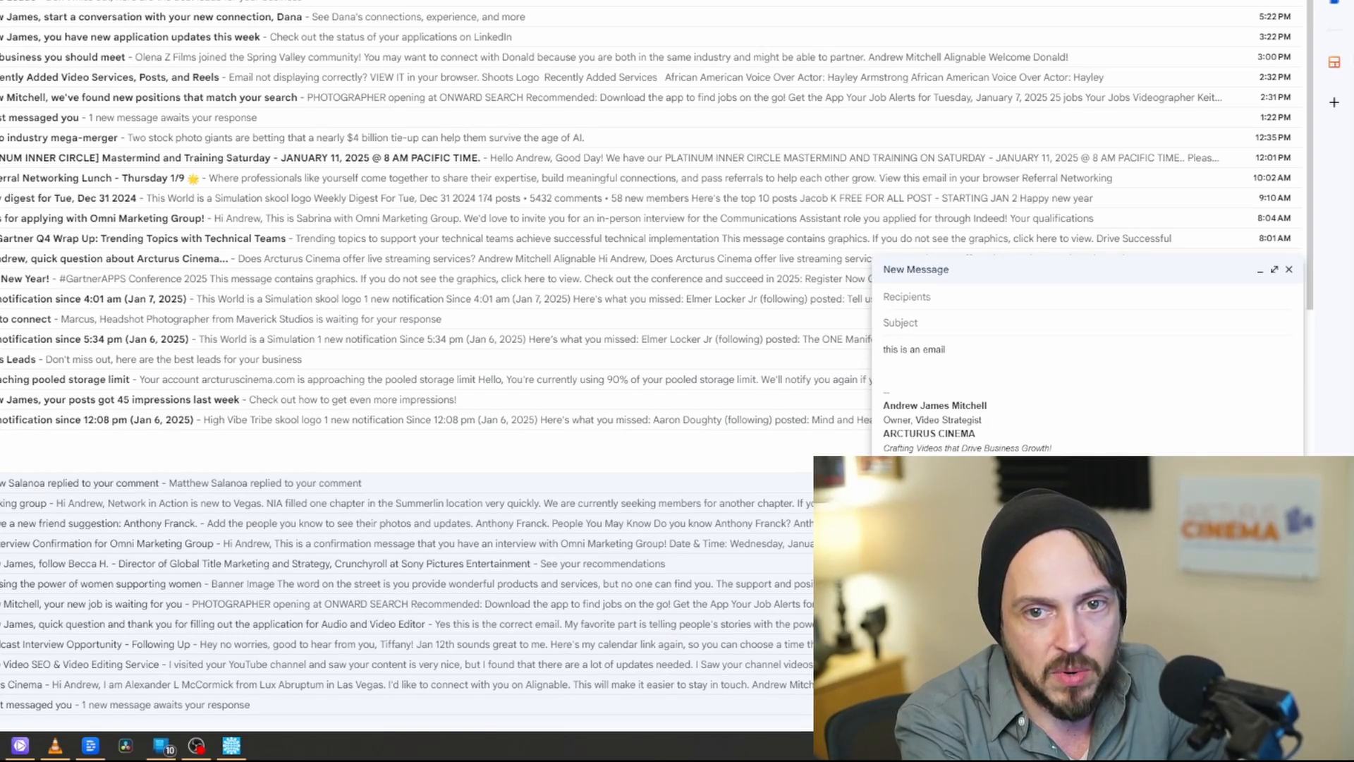
drag(1107, 465, 939, 387)
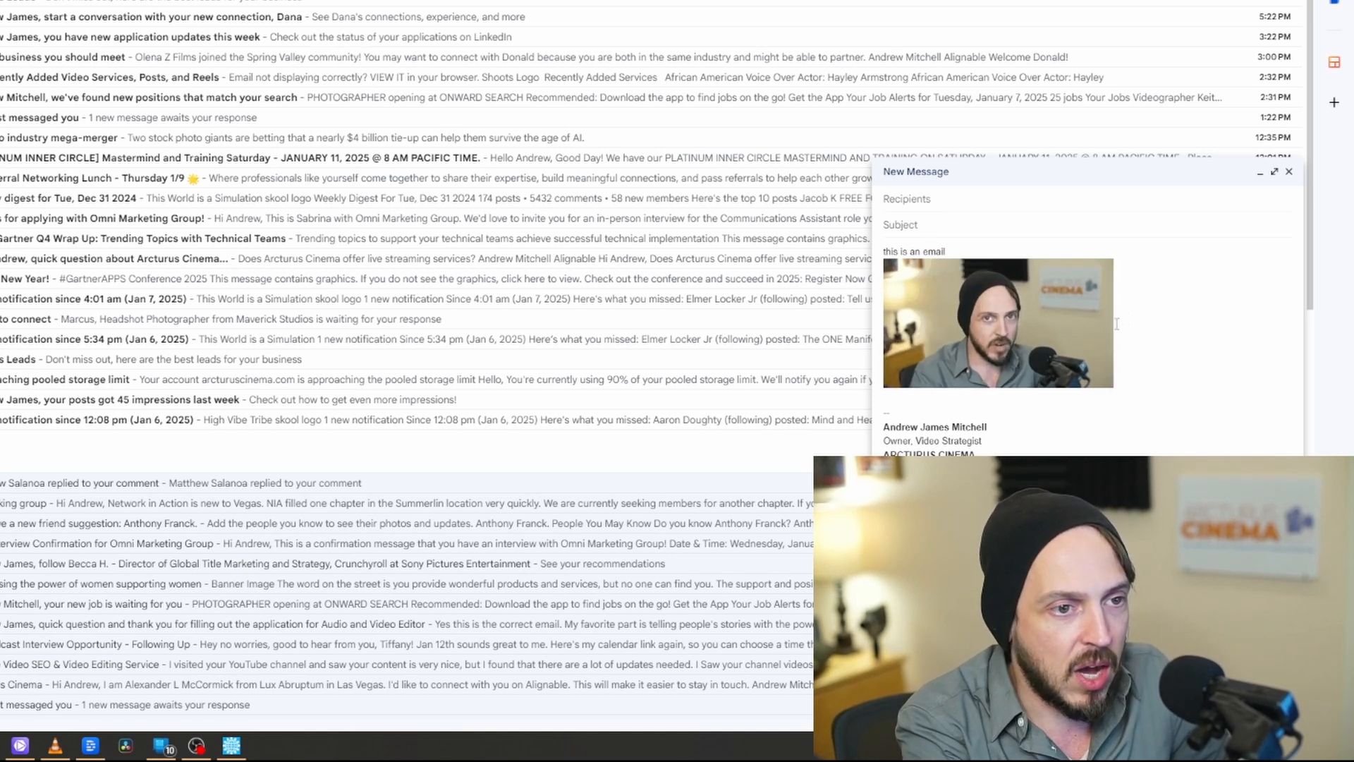
Step: Copy the published video's share link from its Descript share page and apply it as the hyperlink of the GIF in the email
click(982, 337)
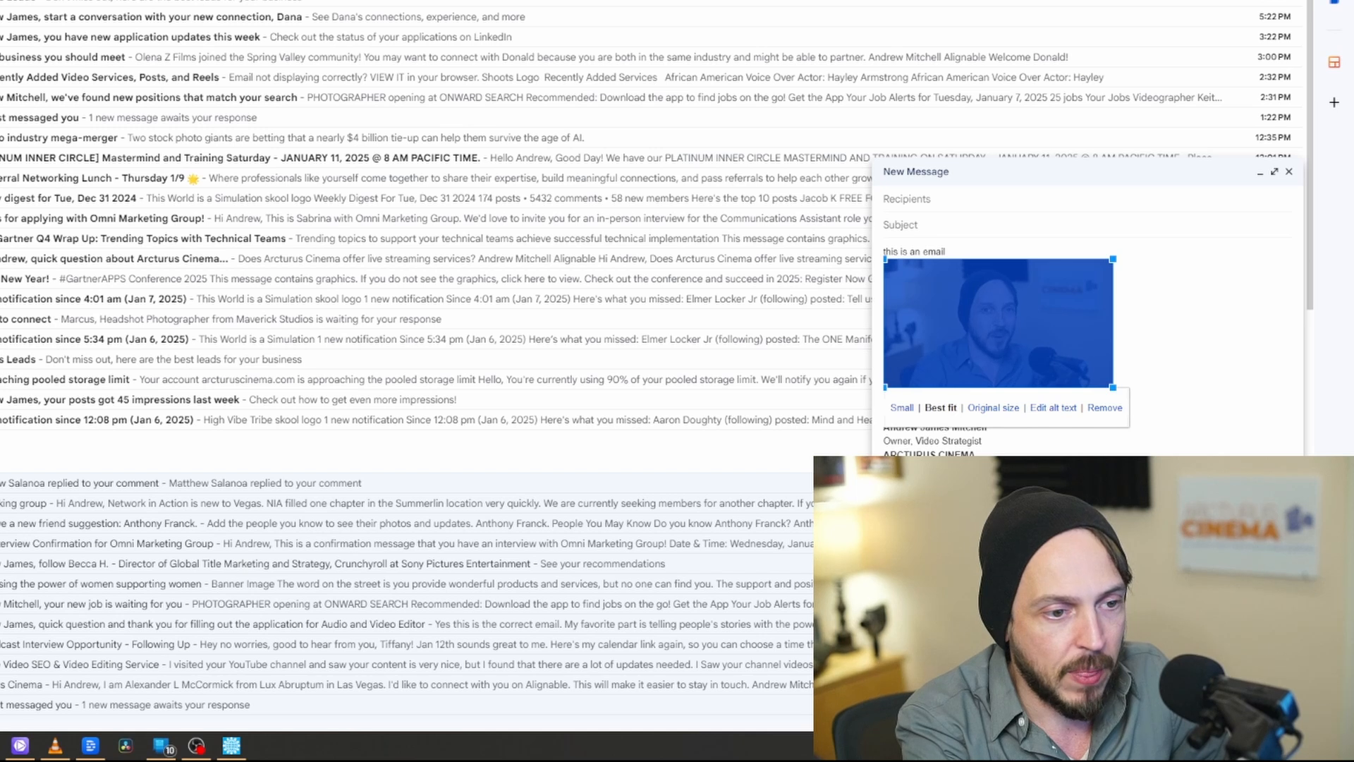
key(ctrl+k)
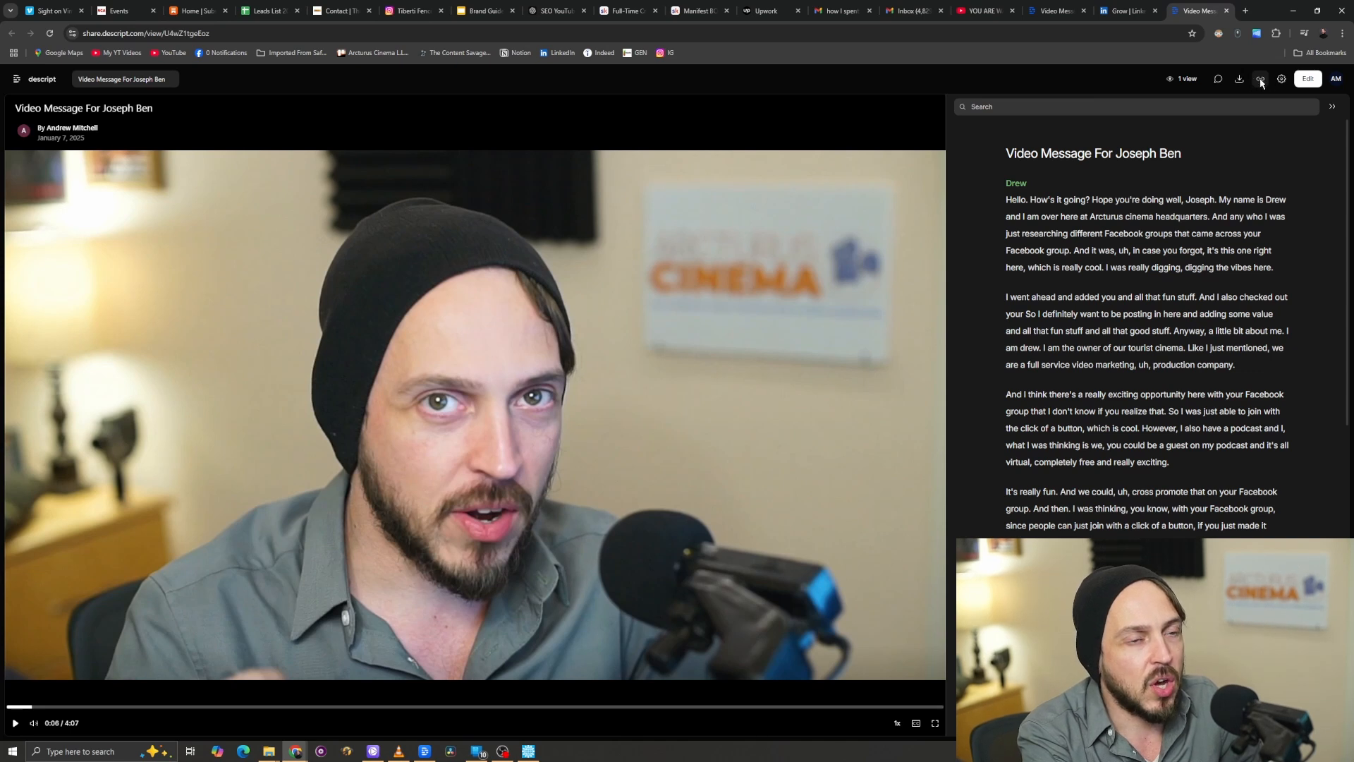
click(1260, 80)
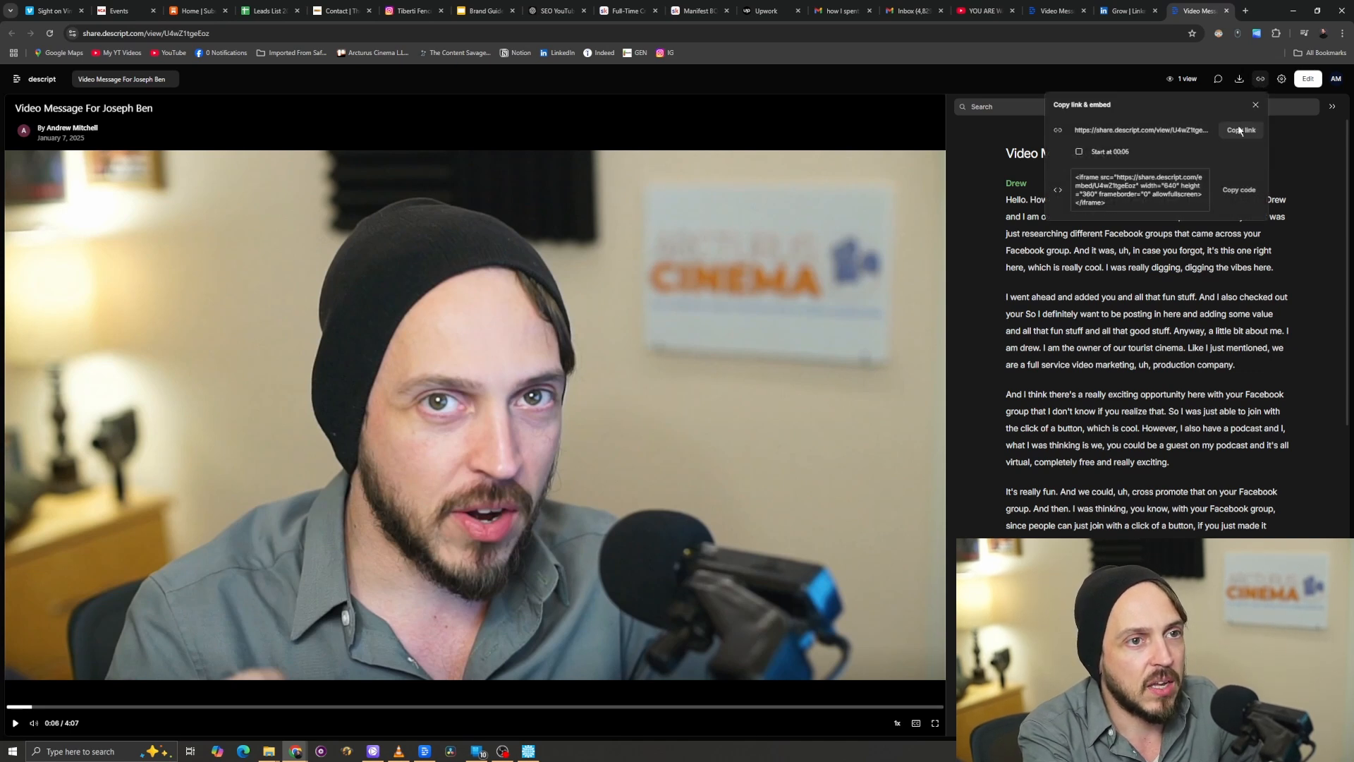
click(897, 8)
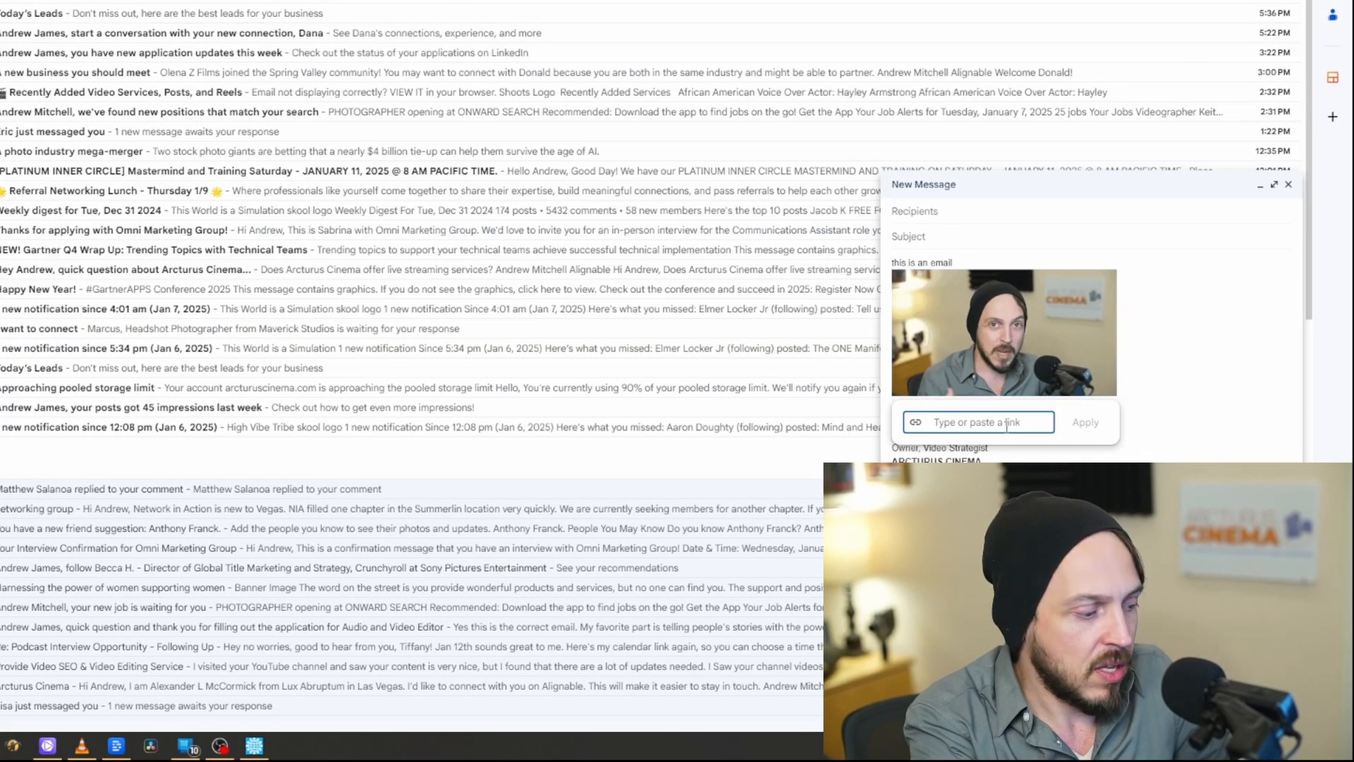
key(ctrl+v)
click(1085, 422)
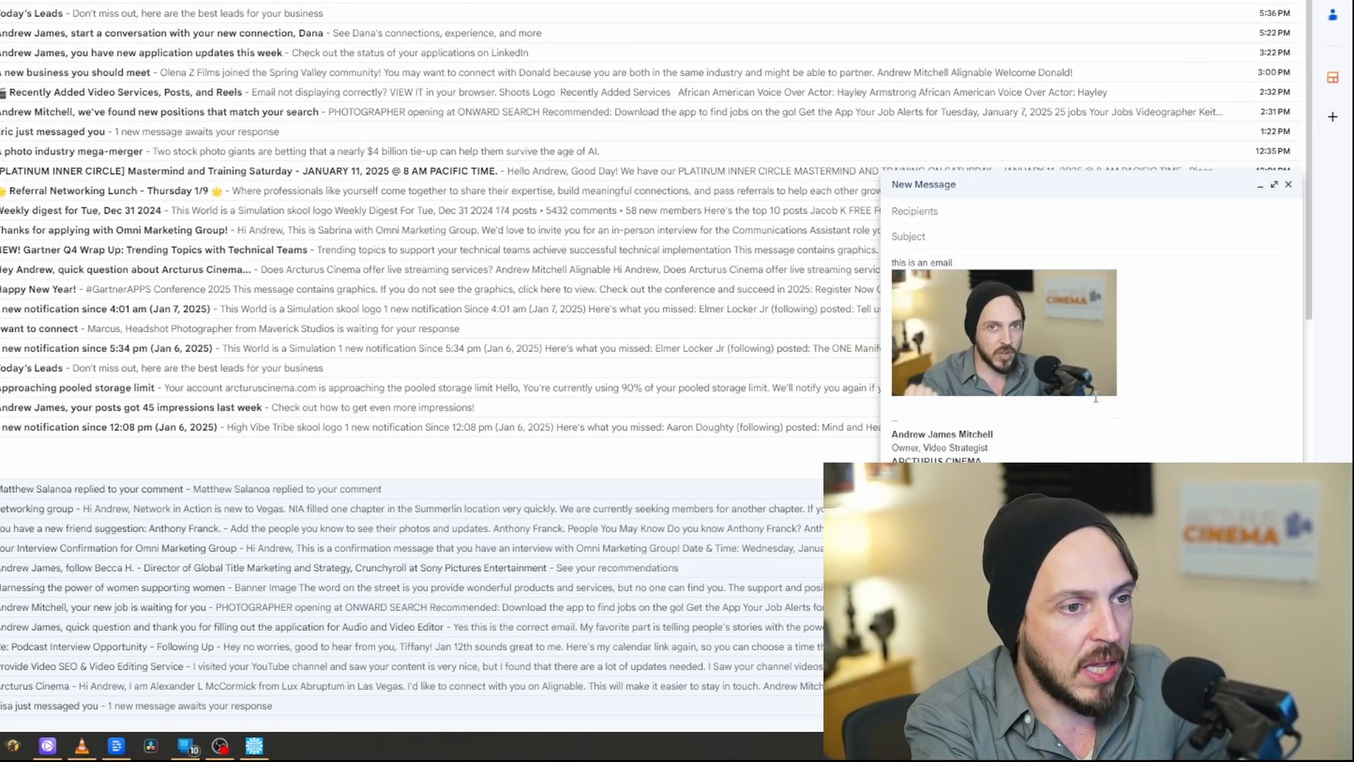